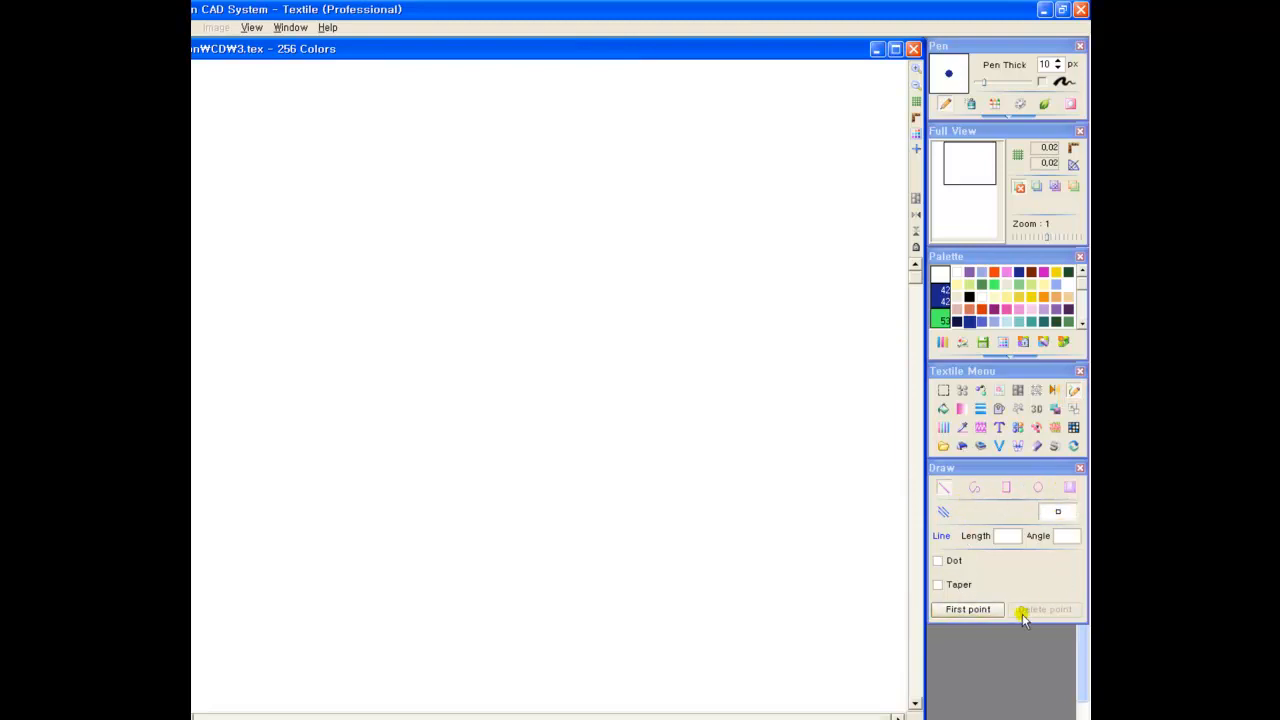
Draw three parallel slanted dark blue strokes in a row near the canvas top using the Separate Line mode
click(943, 510)
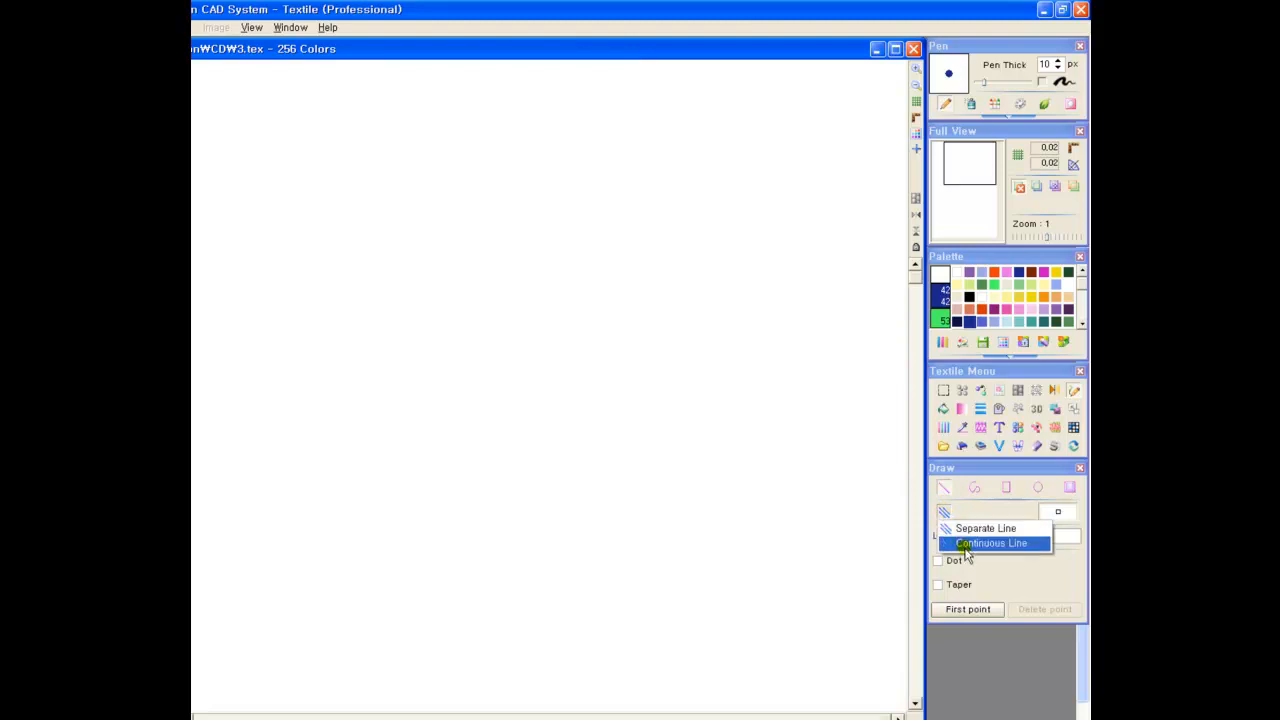
click(956, 530)
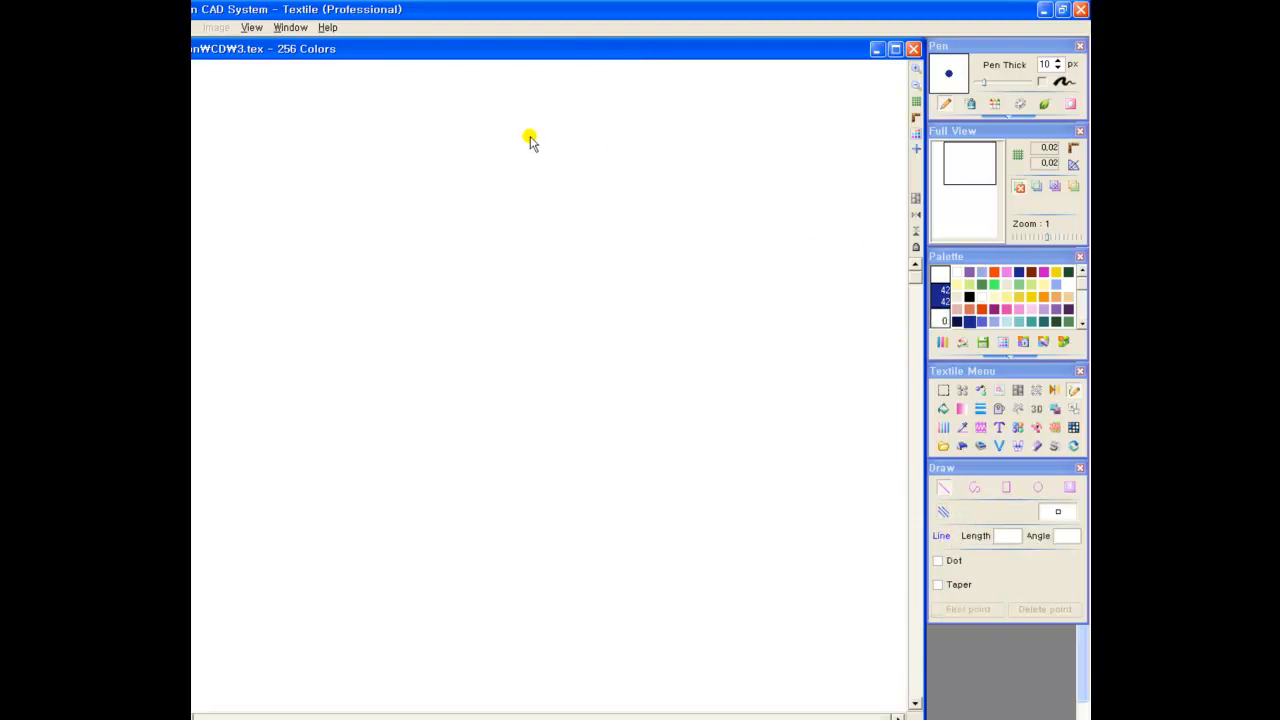
mouse_move(483, 148)
mouse_down()
mouse_move(557, 105)
mouse_move(632, 104)
mouse_up()
drag(636, 154, 714, 102)
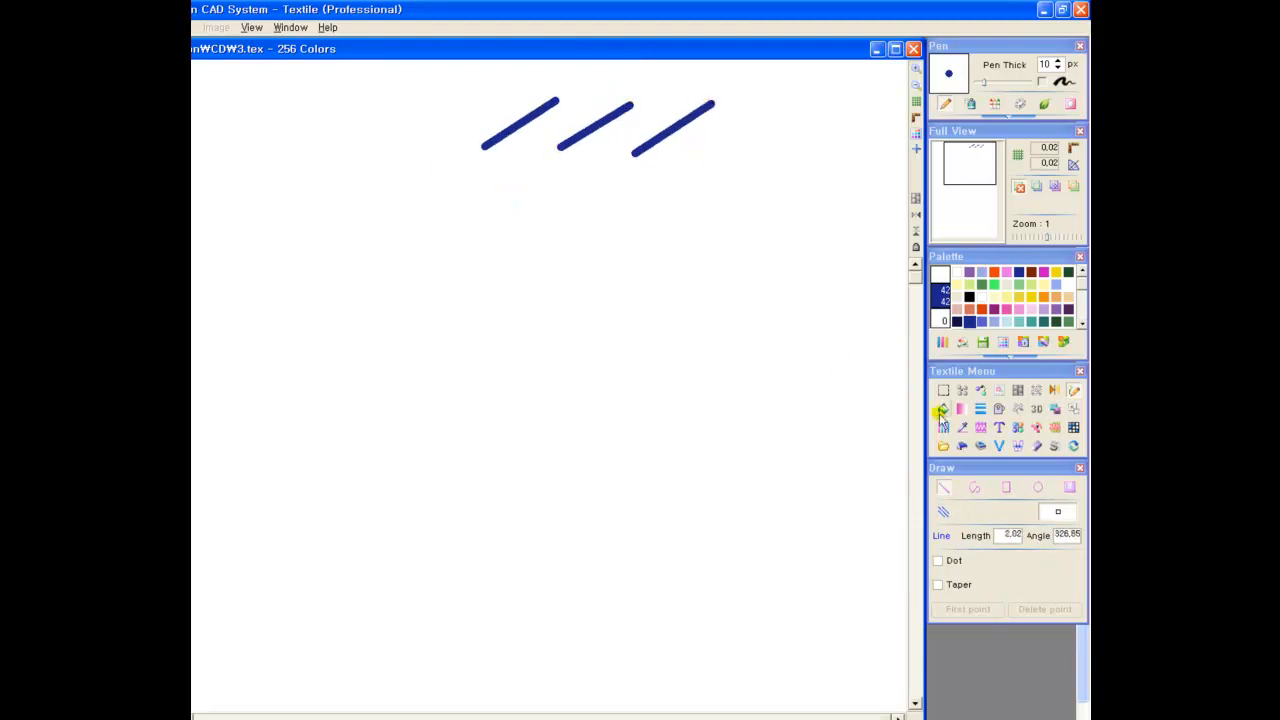
Draw a connected dark blue zigzag below the three strokes using the Continuous Line mode, then end the line
click(946, 516)
click(948, 541)
click(456, 228)
click(518, 181)
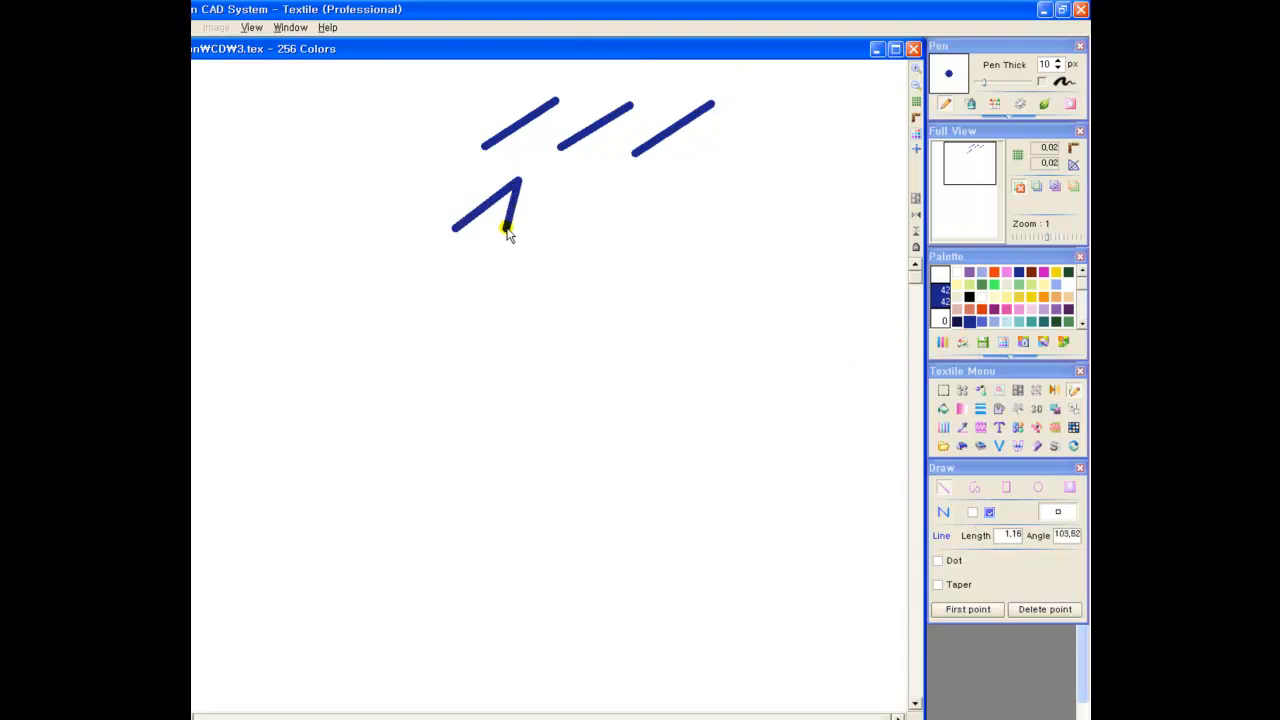
click(517, 236)
click(587, 181)
click(580, 236)
click(656, 182)
click(673, 234)
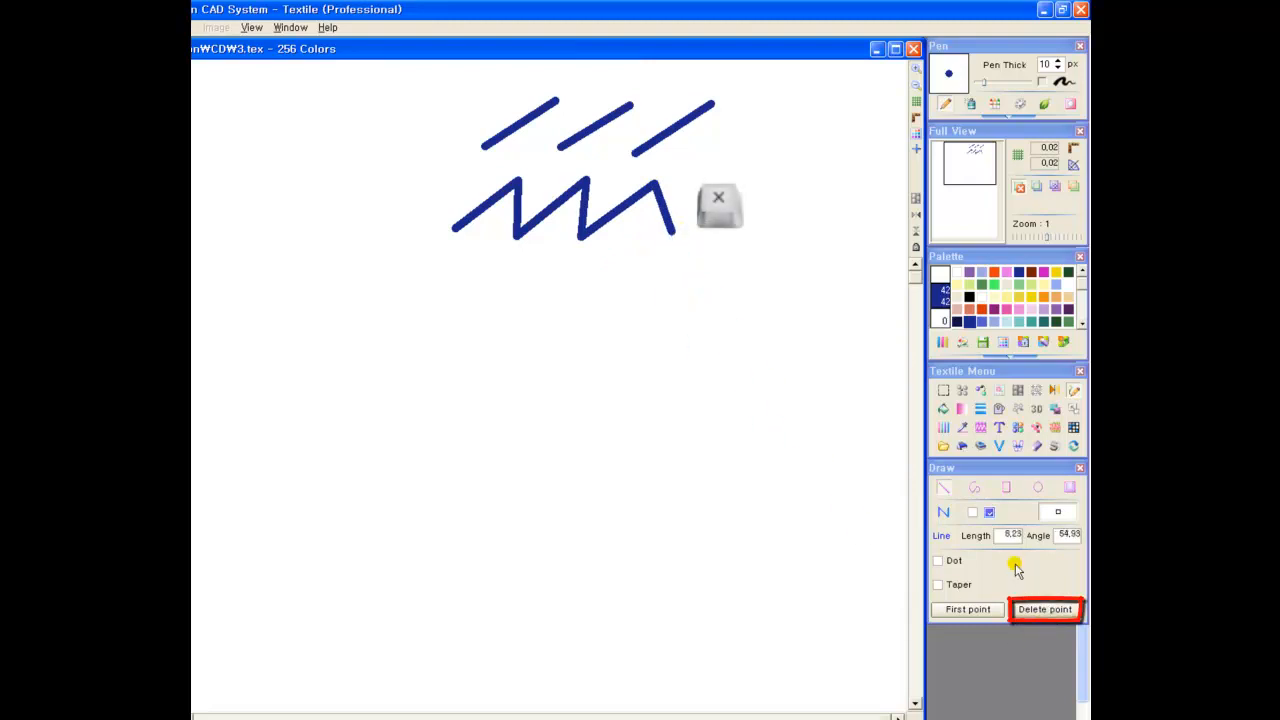
key(Escape)
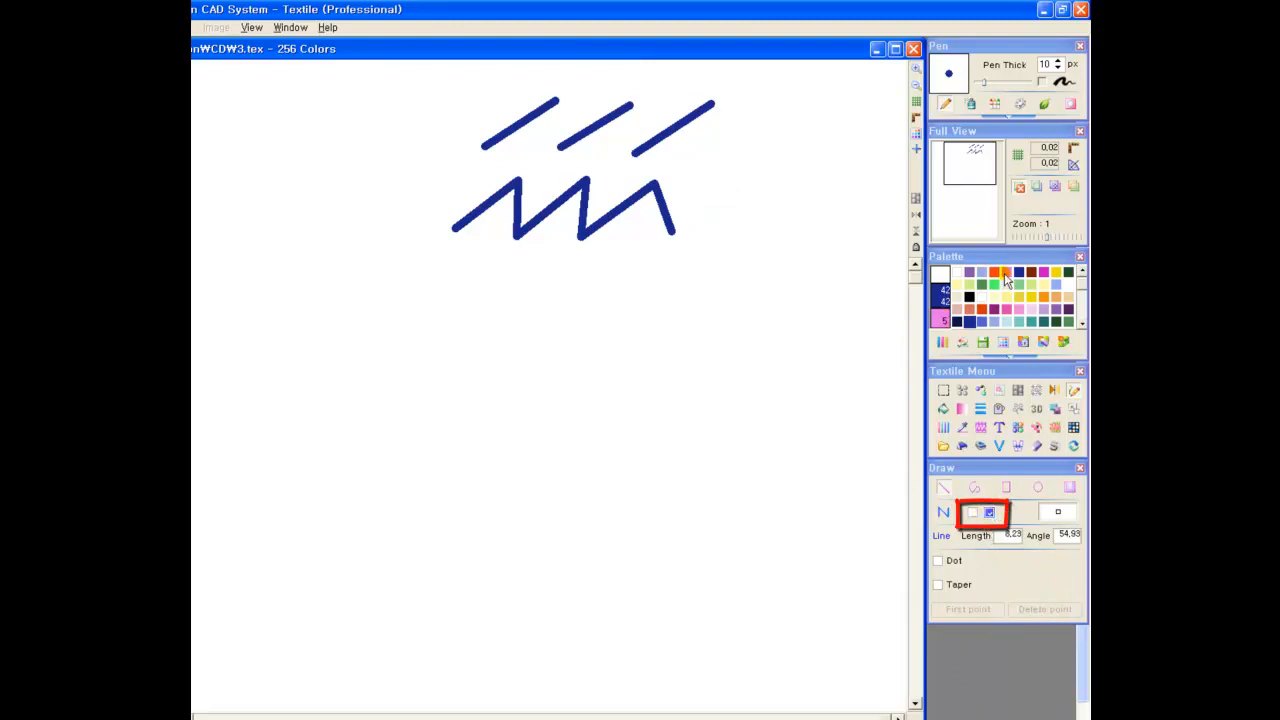
Draw a purple five-pointed star outline beside the blue strokes with continuous lines
click(969, 272)
click(793, 90)
click(723, 149)
click(829, 143)
click(738, 100)
click(783, 183)
click(793, 90)
right_click(764, 290)
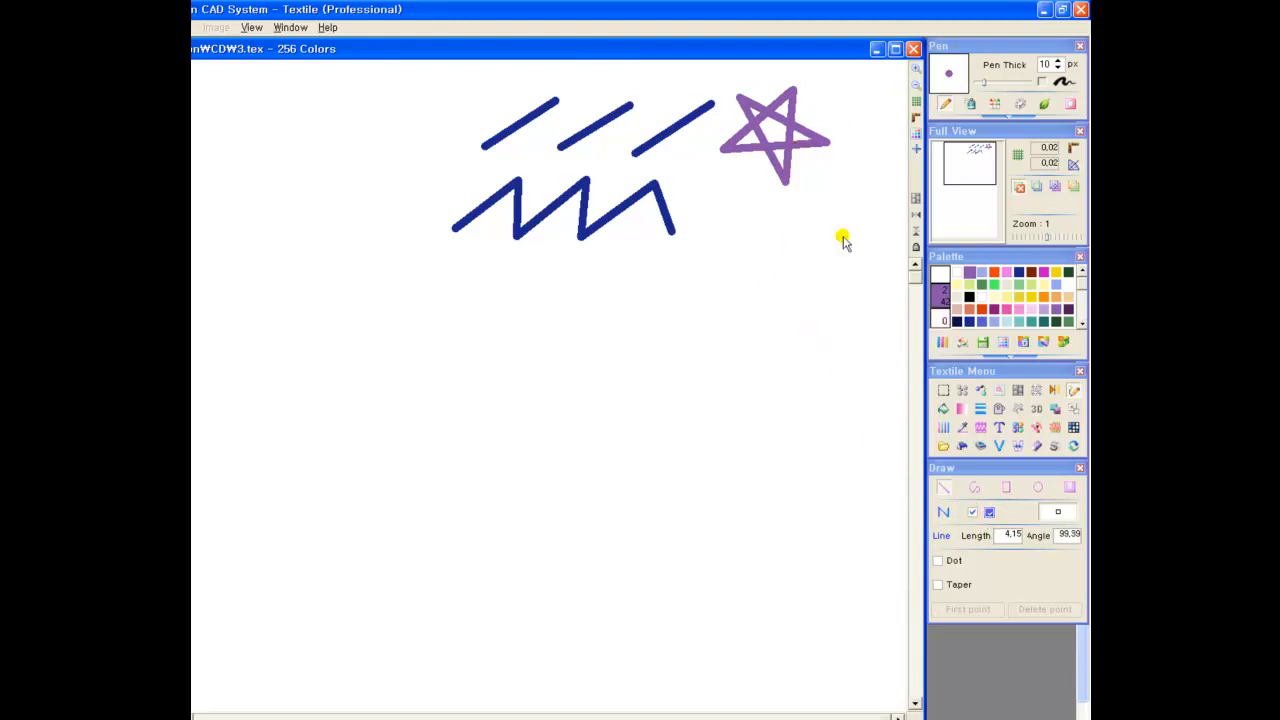
Draw a second purple five-pointed star below the first with the fill option on, closing it at its first point
click(788, 207)
click(722, 258)
click(816, 230)
click(730, 198)
click(782, 280)
click(789, 207)
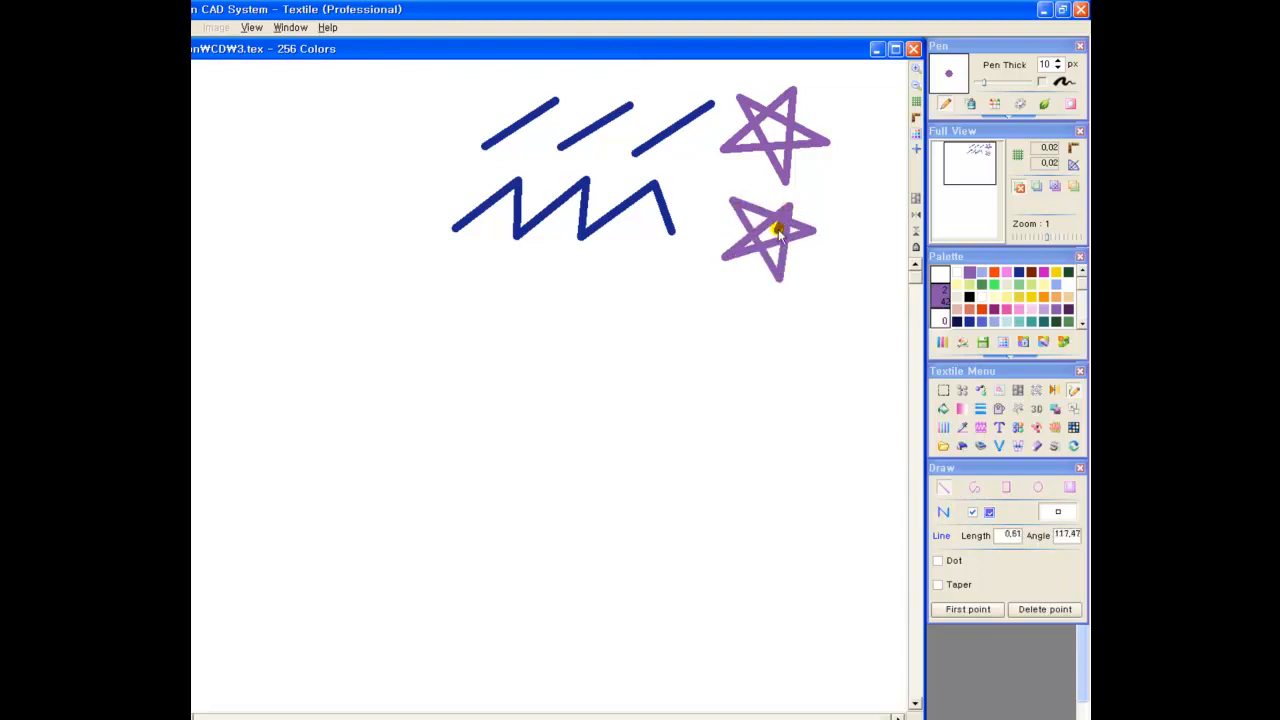
click(968, 609)
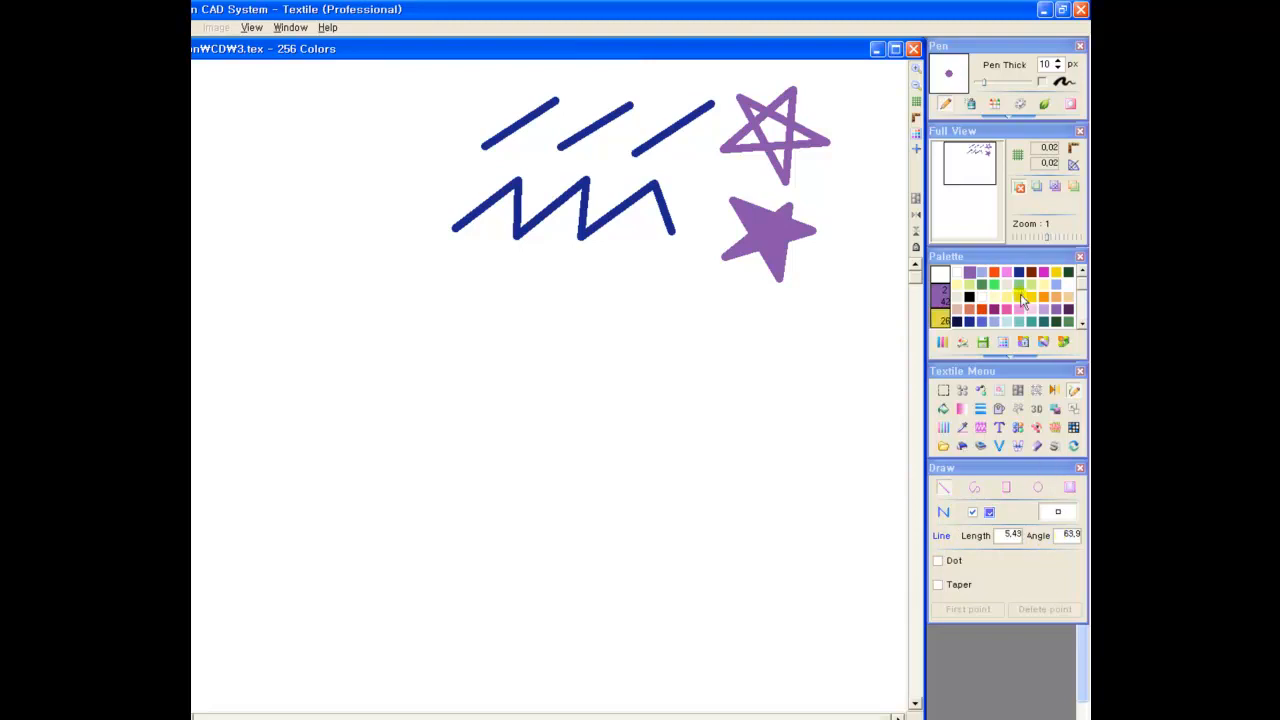
Draw a dark purple three-segment continuous line below the blue zigzag, with its first segment at 45 degrees and its second at 290 degrees
click(1068, 310)
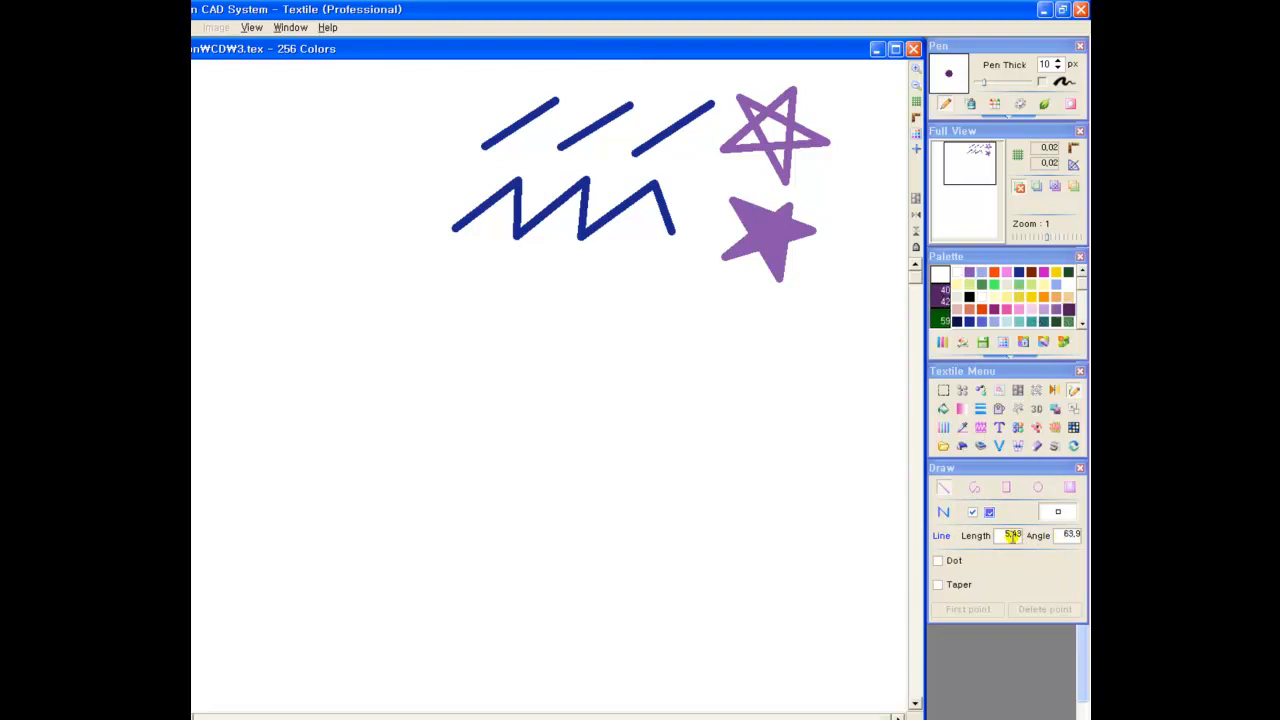
mouse_move(477, 344)
mouse_down()
mouse_move(514, 320)
mouse_move(491, 334)
mouse_move(486, 320)
mouse_move(613, 320)
mouse_move(593, 330)
mouse_move(640, 332)
mouse_move(970, 525)
mouse_up()
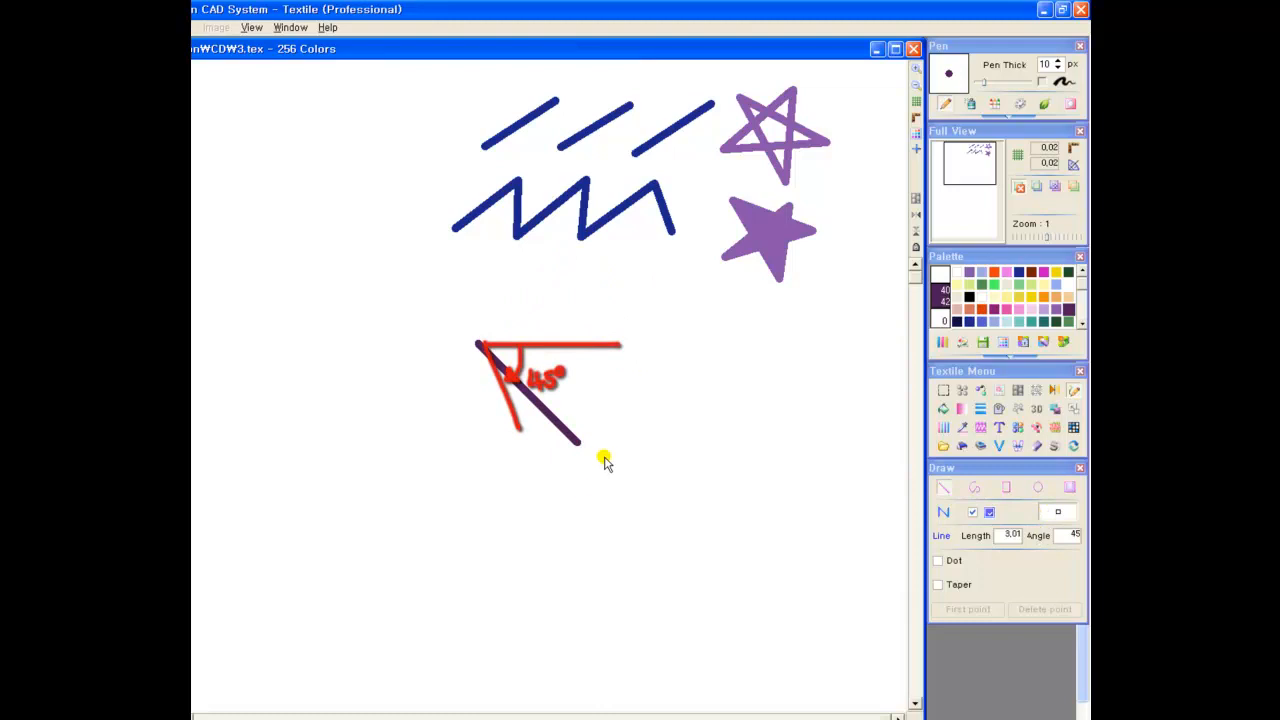
click(608, 415)
double_click(1066, 533)
text(290)
click(646, 357)
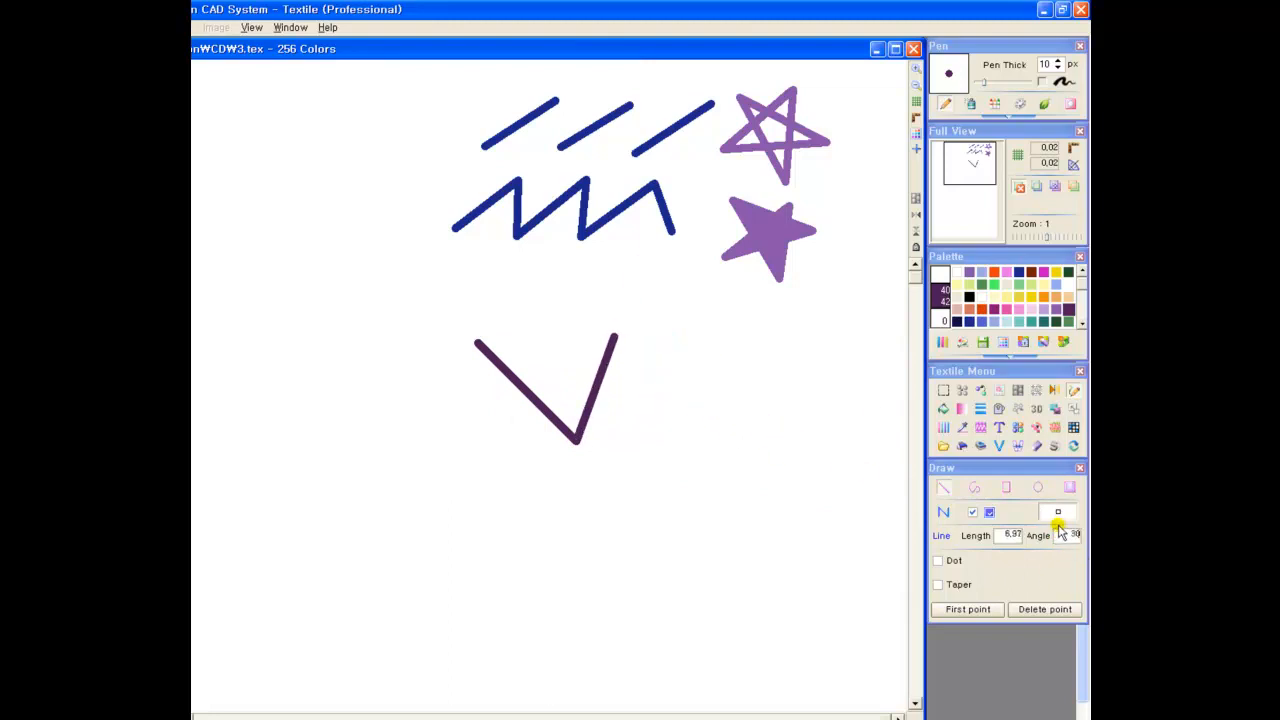
click(675, 238)
key(BackSpace)
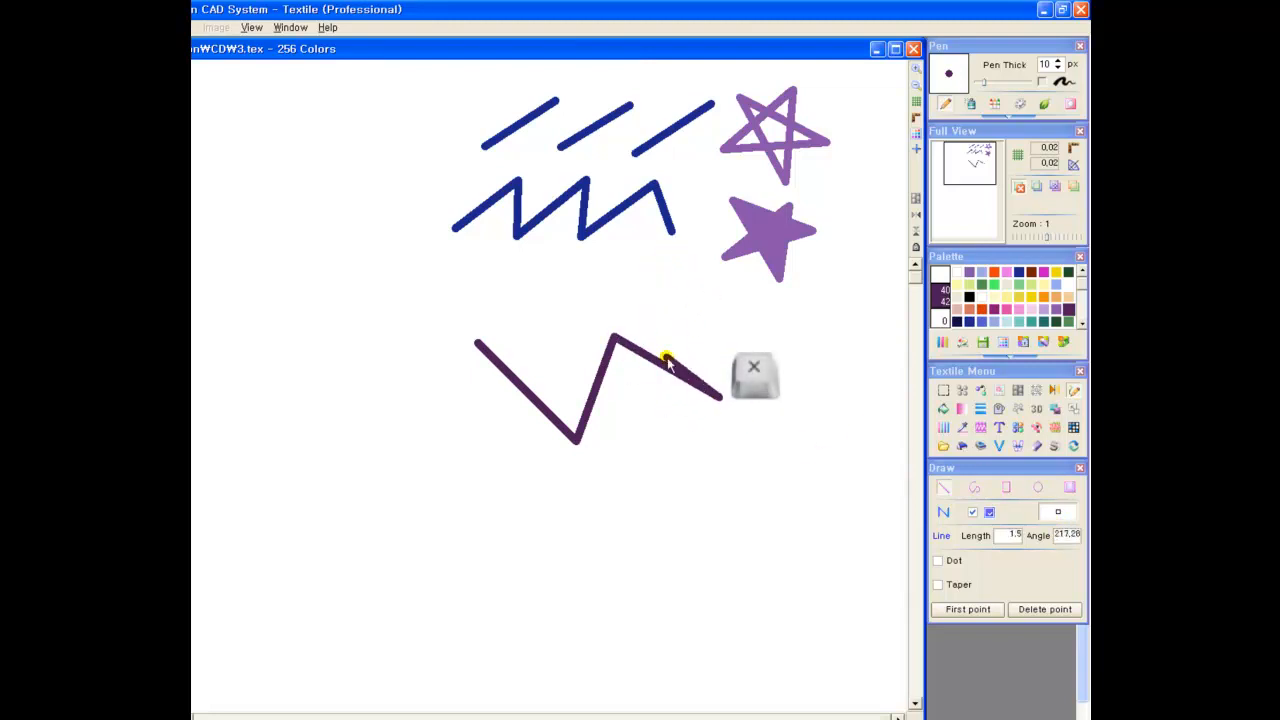
right_click(716, 372)
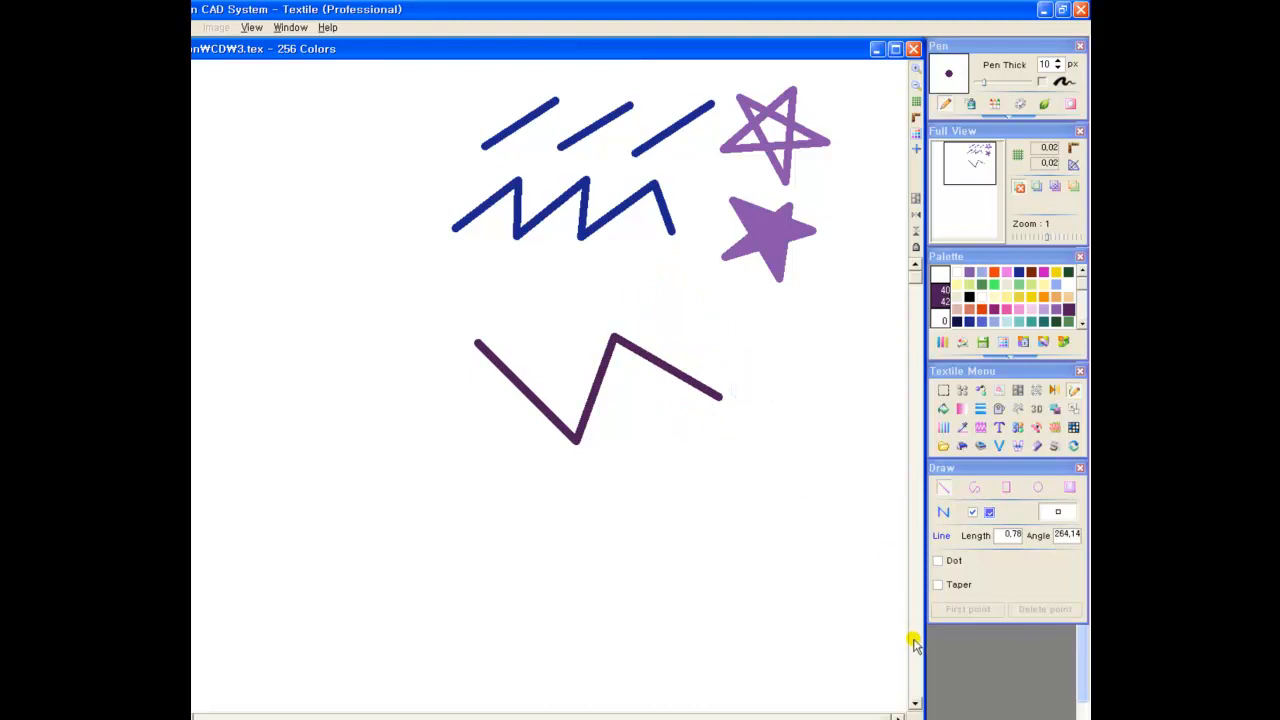
Draw a dashed line following the dark purple zigzag just above it, with Dot enabled at length 5 and gap 3
click(938, 561)
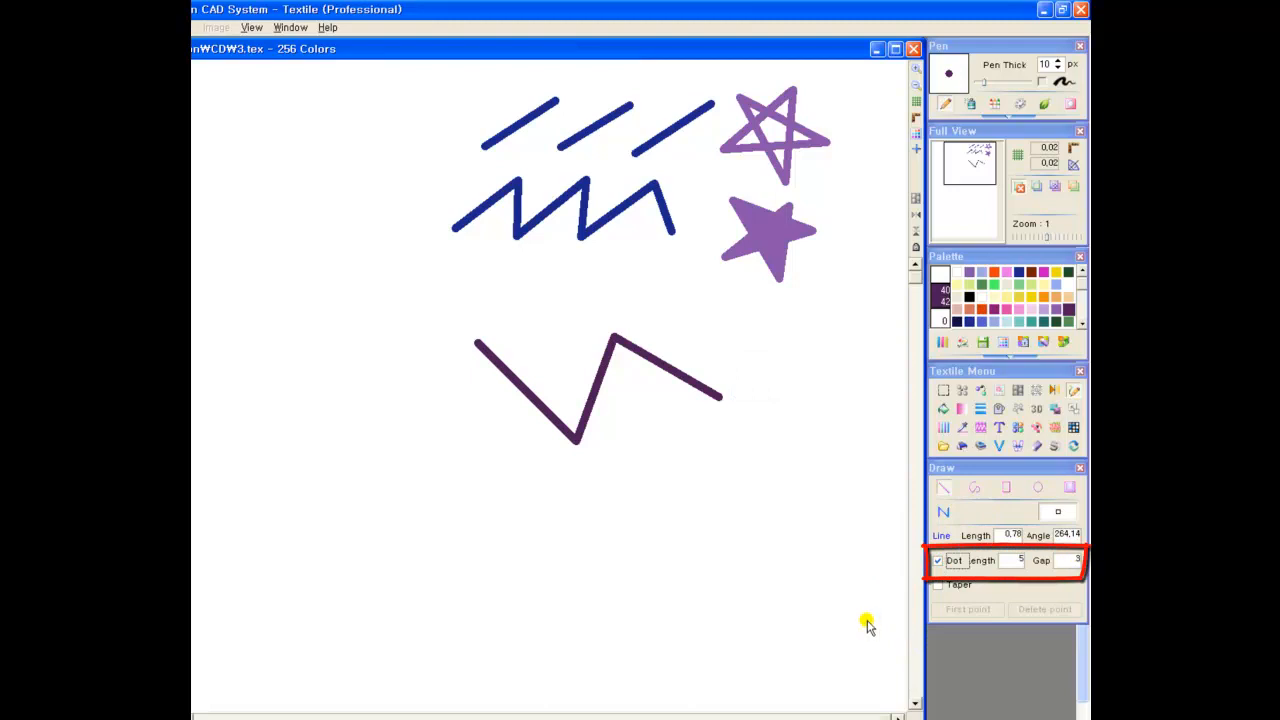
drag(497, 327, 560, 395)
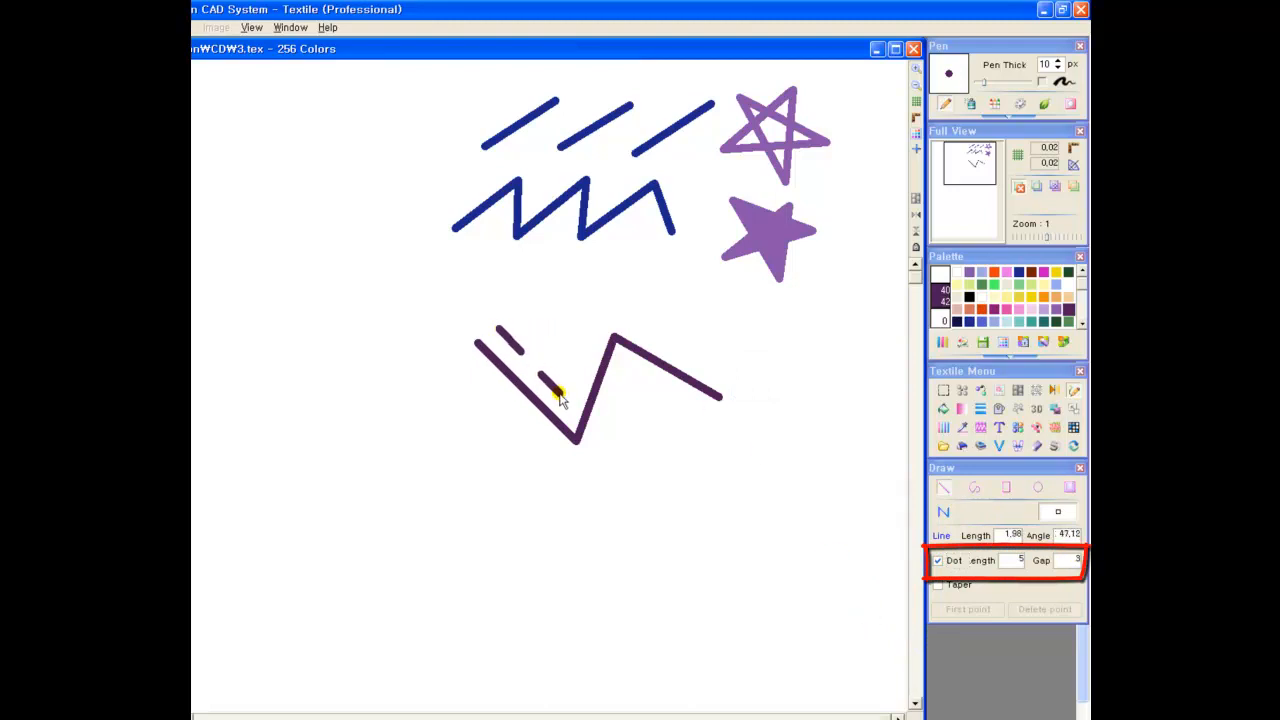
click(562, 396)
click(614, 302)
click(751, 391)
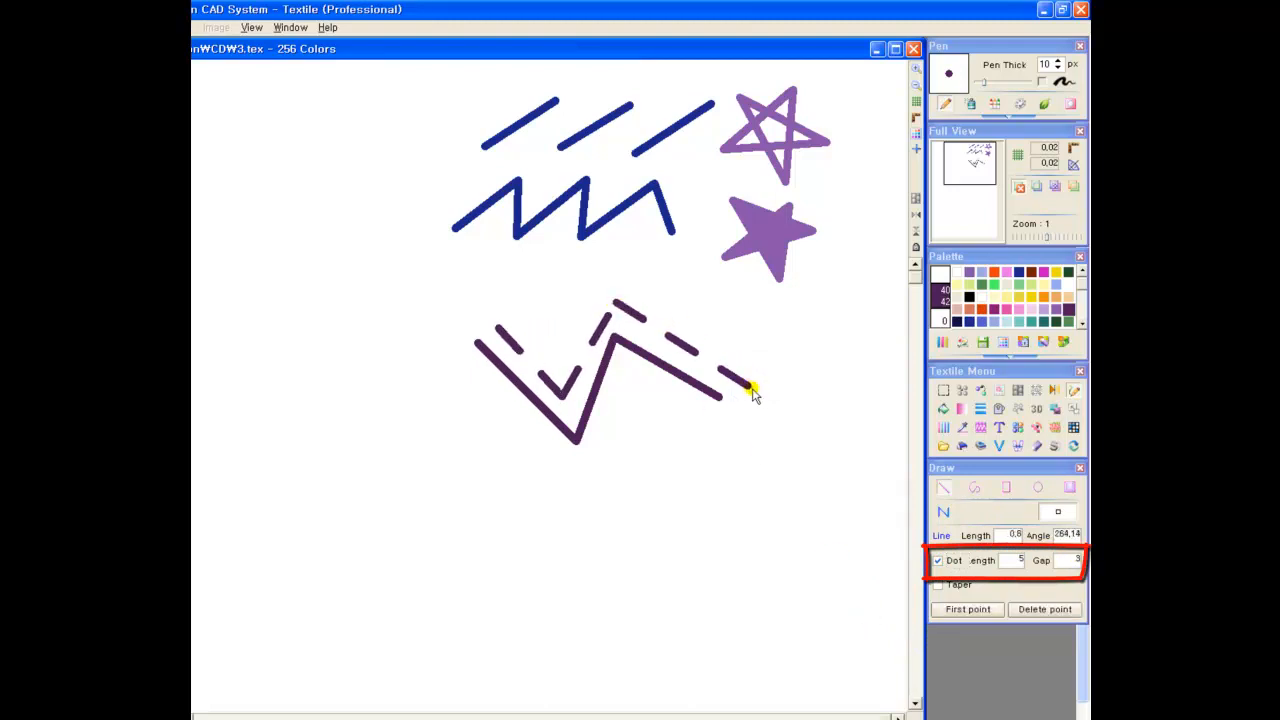
right_click(752, 391)
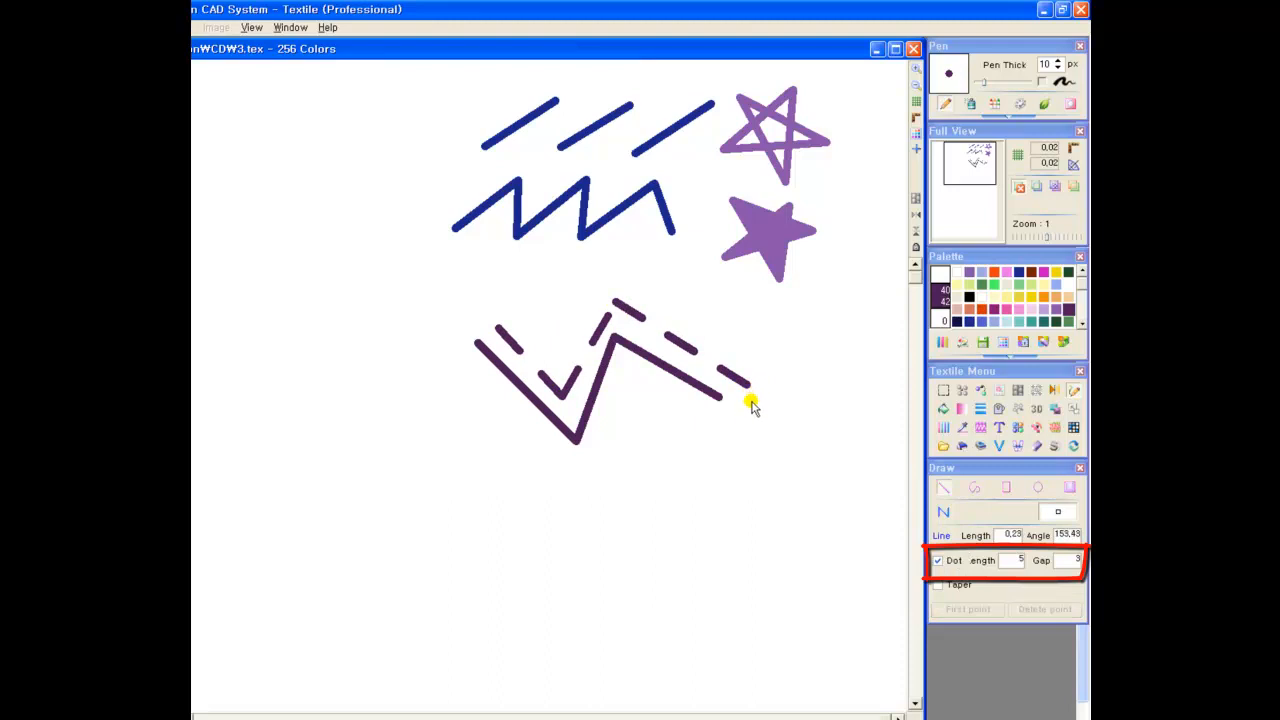
Set the pen thickness to 3 px and draw a thin dashed zigzag just above the thick dashed one
double_click(1020, 563)
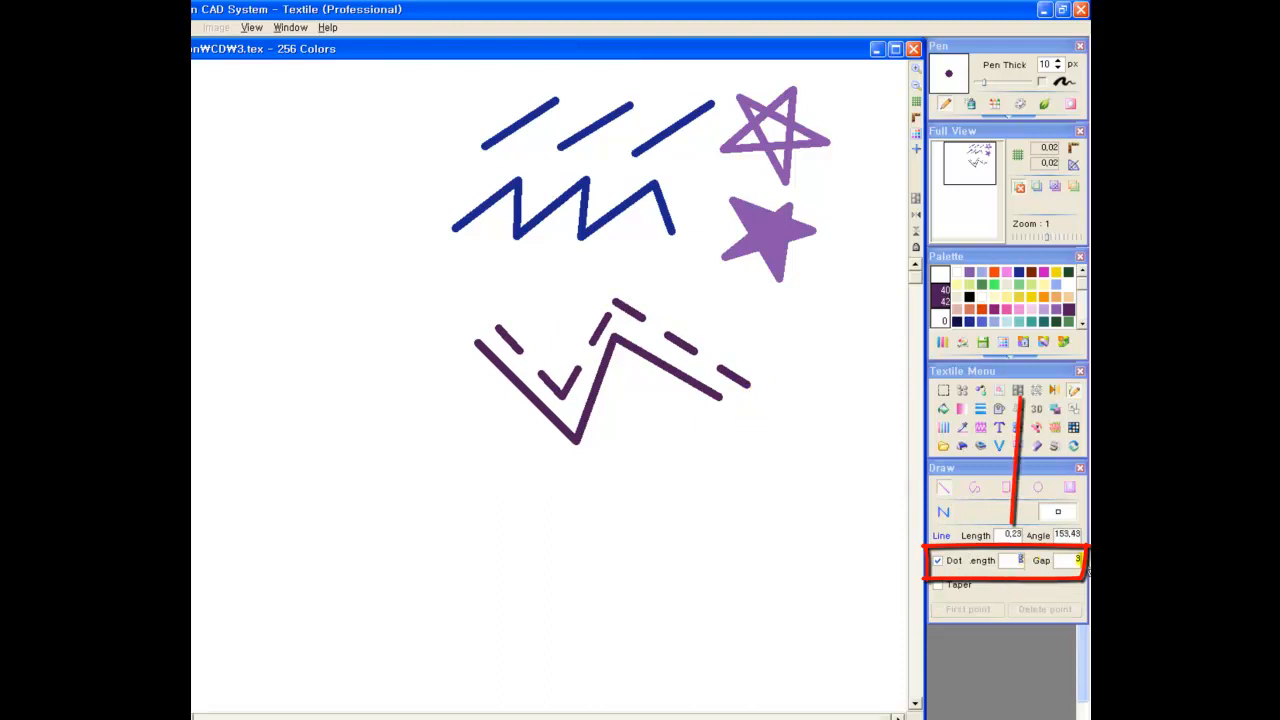
double_click(1047, 66)
text(3)
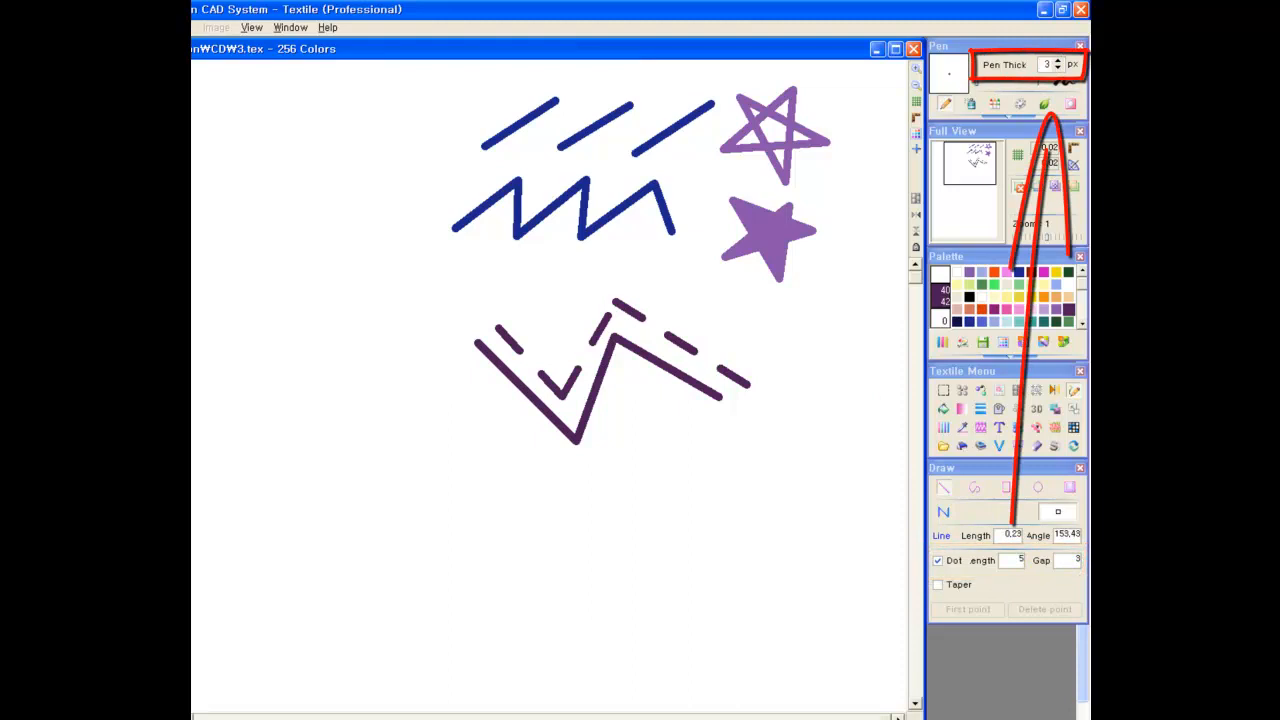
click(508, 308)
click(556, 367)
click(620, 282)
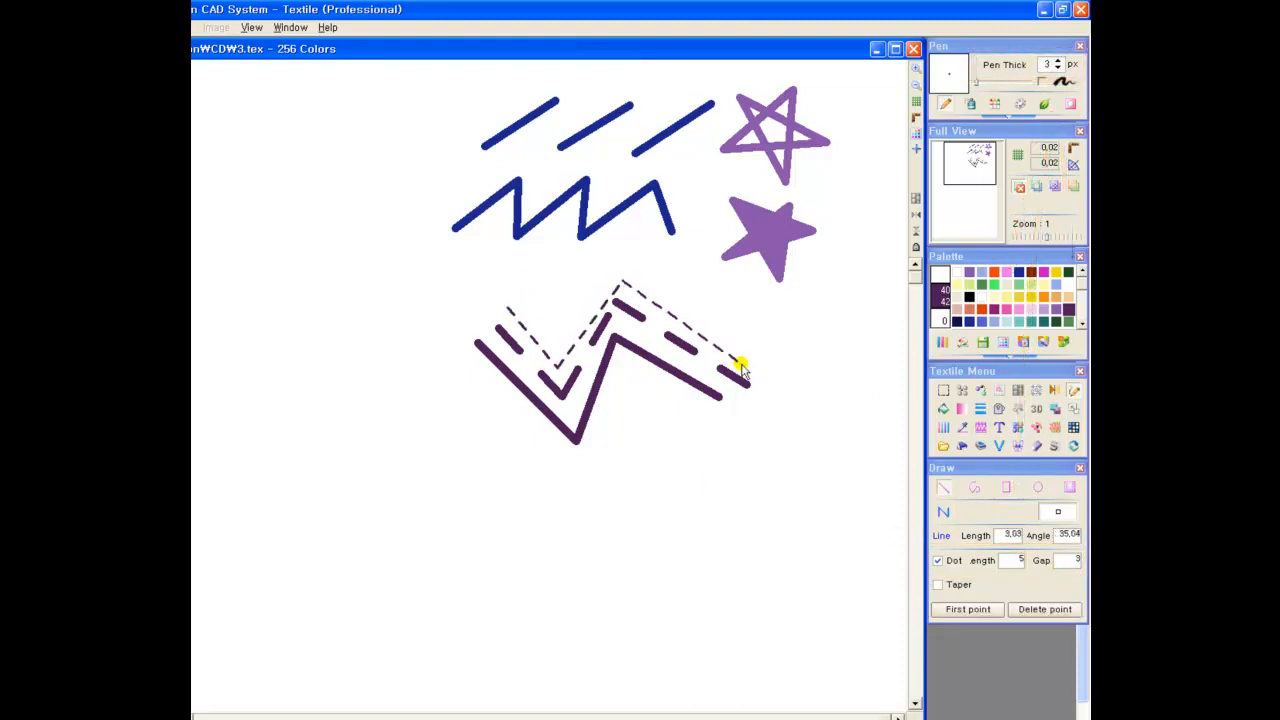
double_click(753, 372)
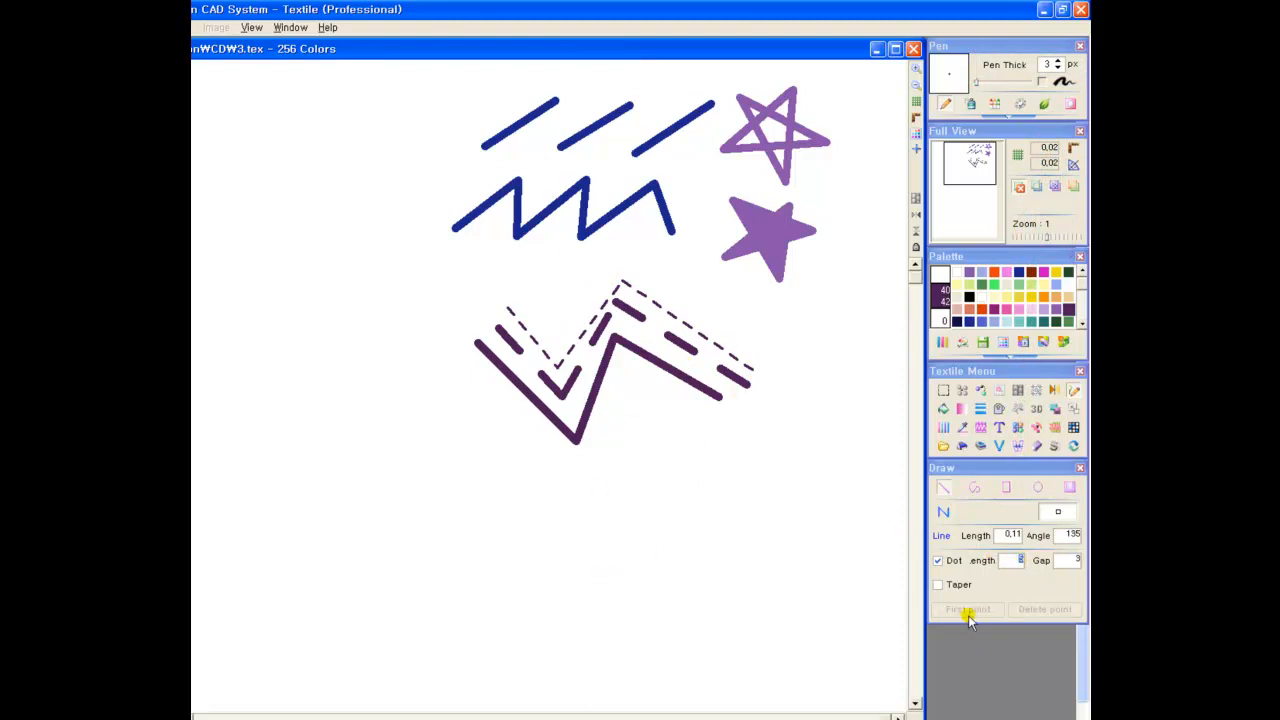
Set the dash length to 3 and gap to 2, then draw a five-segment dashed zigzag to the lower right of the others
click(1056, 559)
click(610, 418)
click(640, 378)
click(712, 422)
click(792, 372)
click(826, 420)
click(864, 386)
right_click(837, 400)
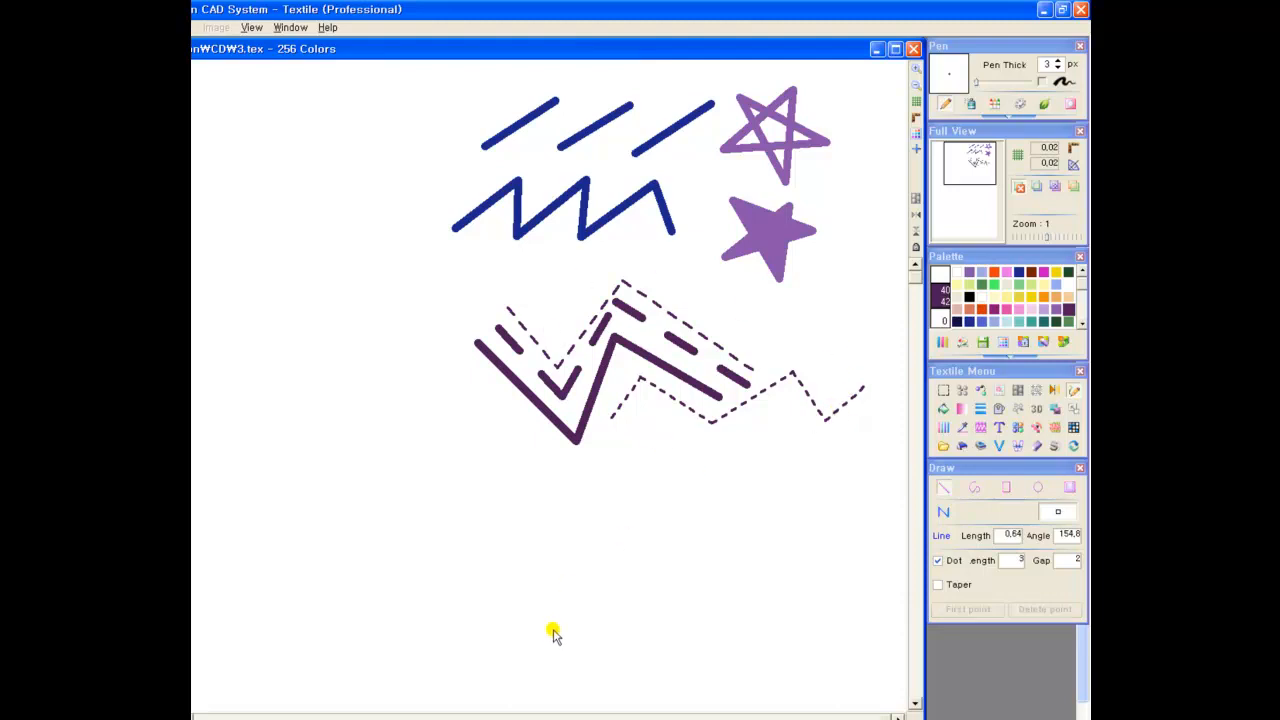
Replace Dot with Taper from 10 to 1 and draw a purple tapered continuous zigzag below the dark purple lines
click(937, 561)
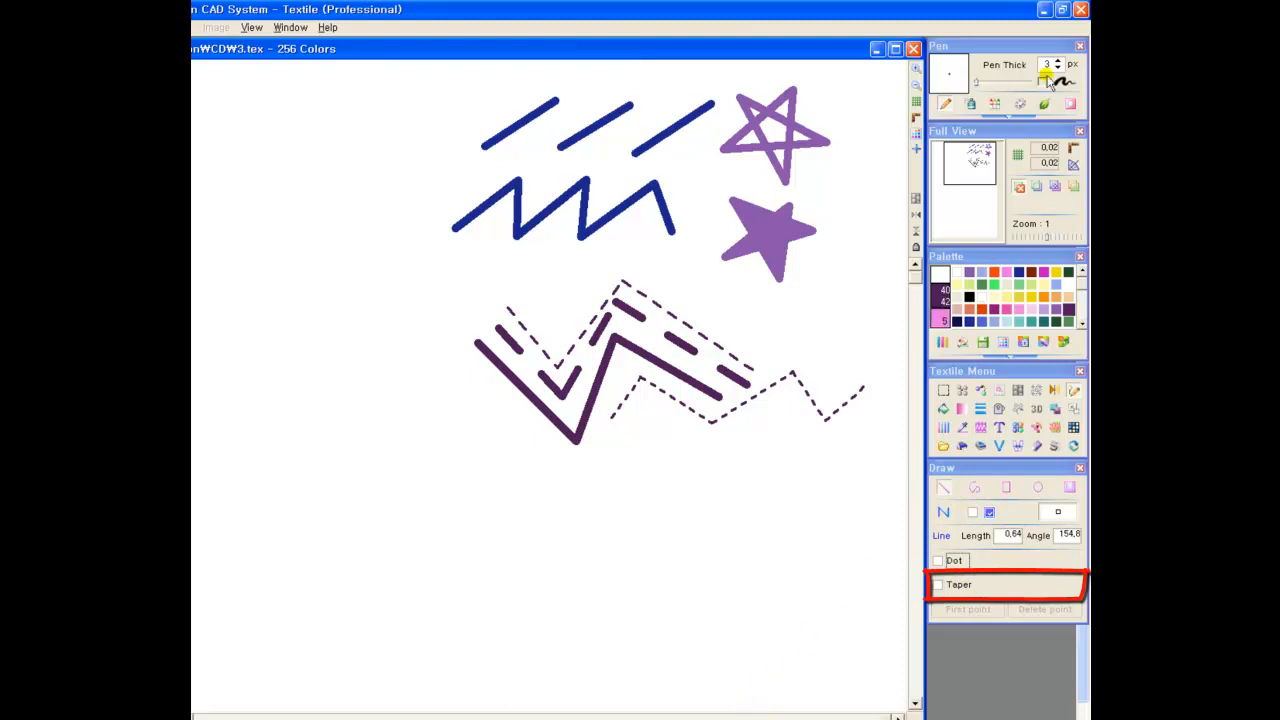
click(937, 586)
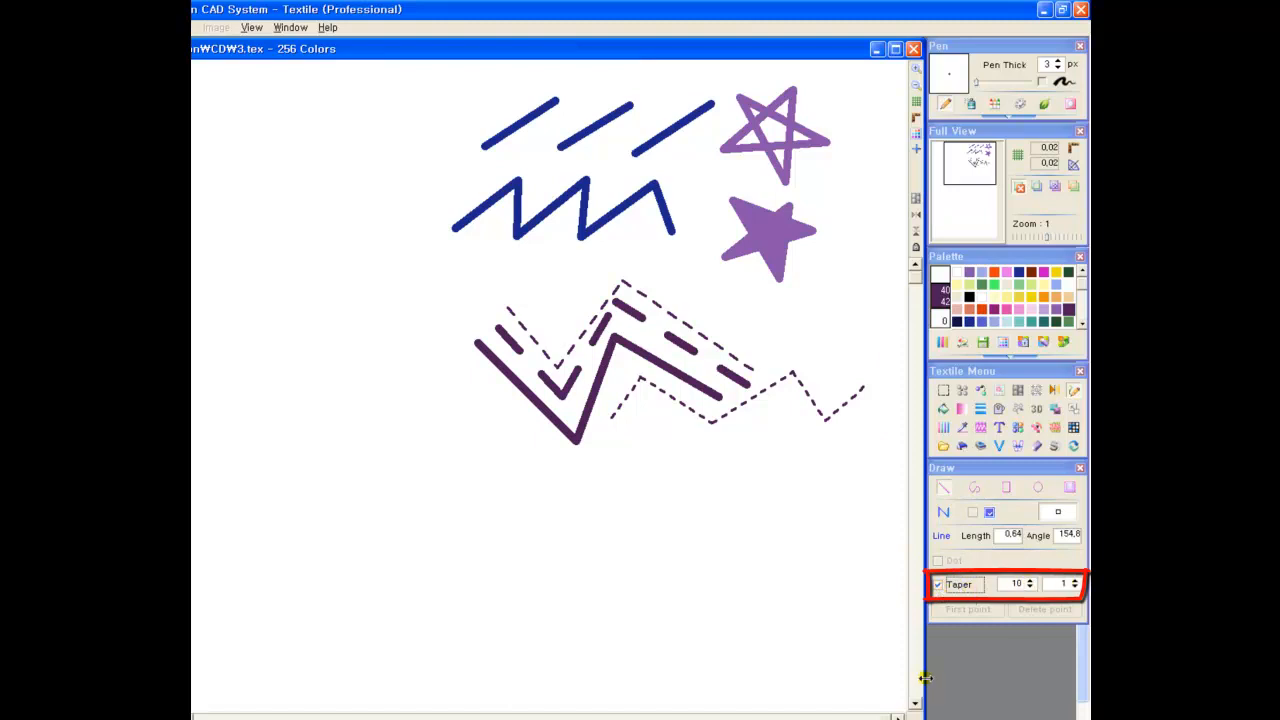
click(968, 273)
click(481, 484)
click(530, 455)
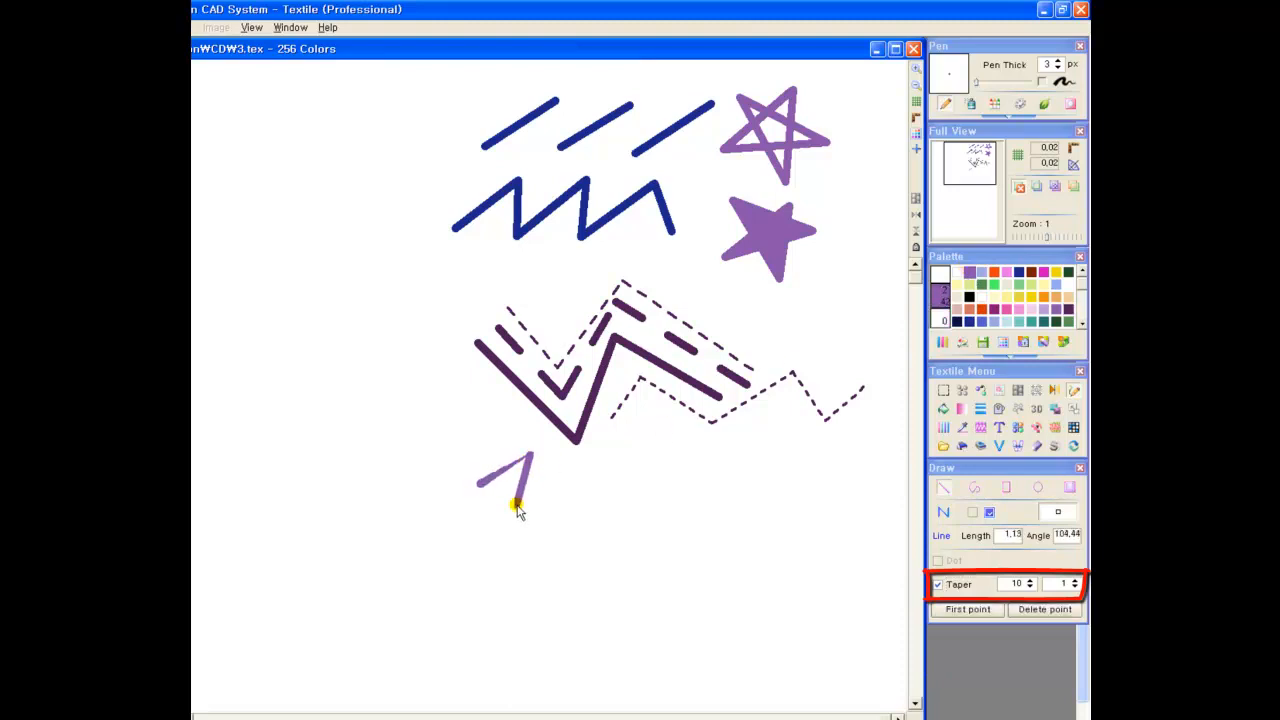
click(560, 491)
click(615, 453)
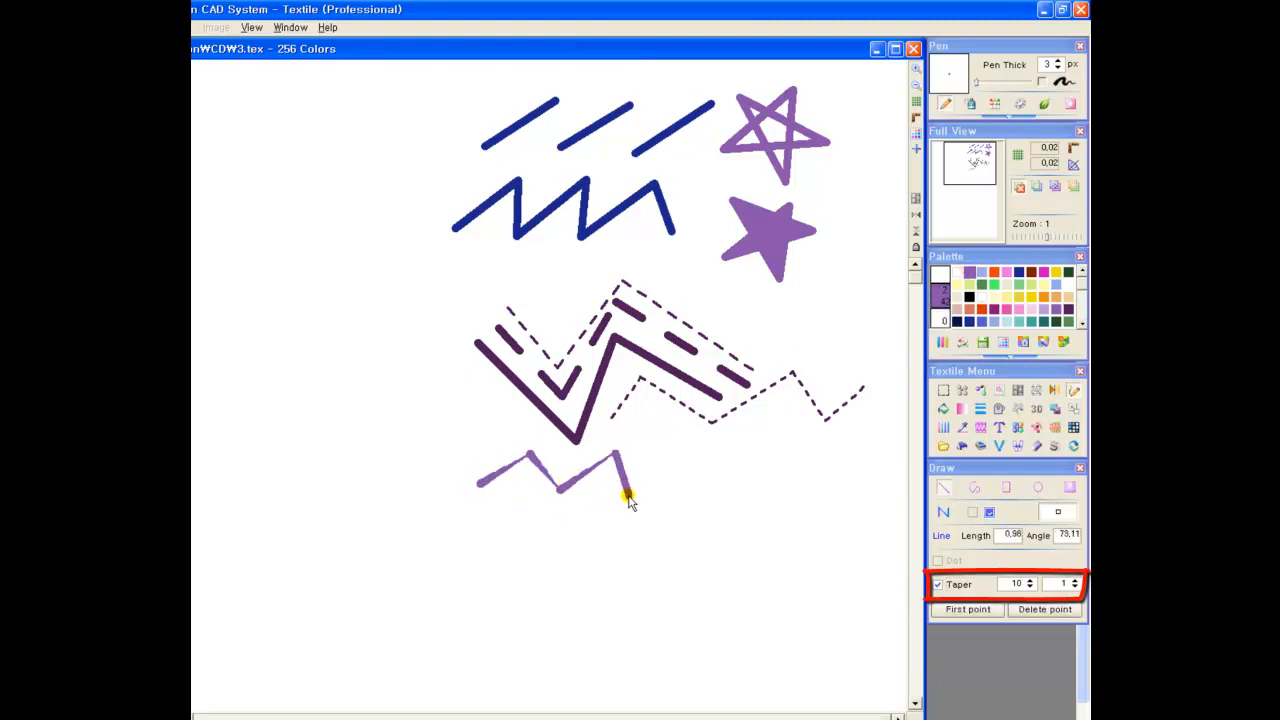
click(645, 492)
click(713, 455)
click(730, 488)
double_click(783, 452)
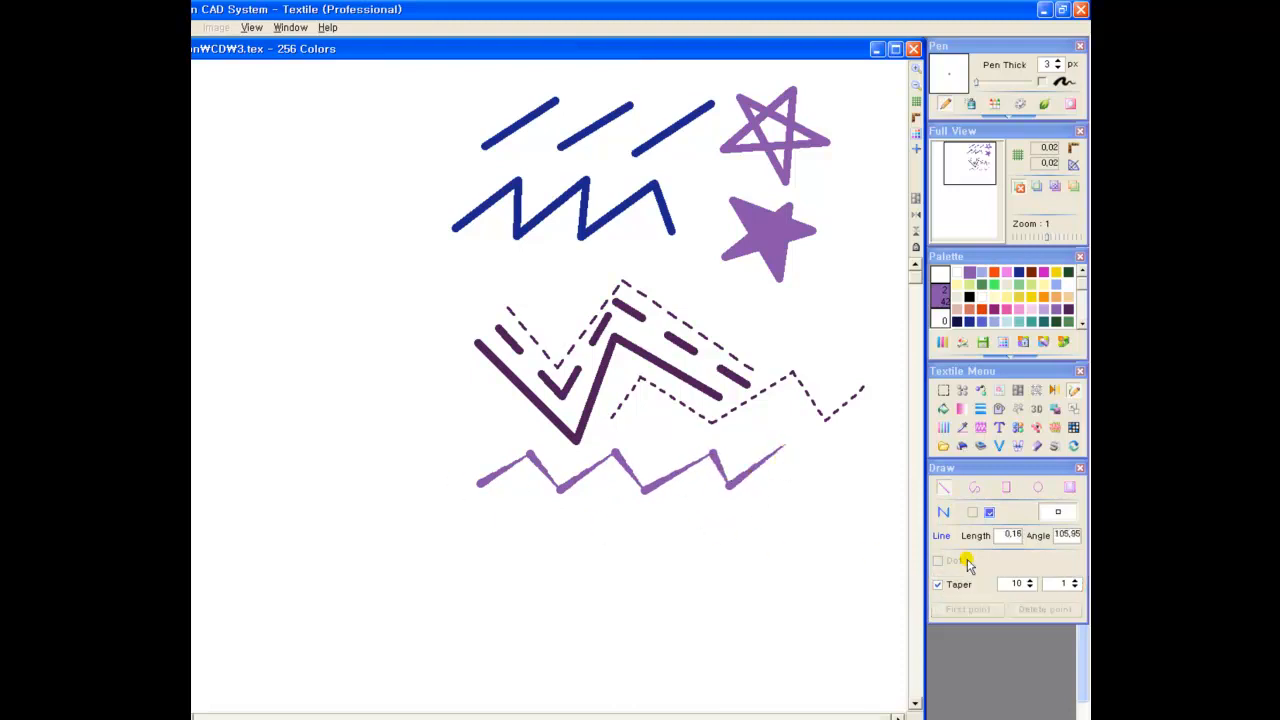
Draw a row of short separate tapered purple strokes, slanting upward, beneath the tapered zigzag
click(943, 513)
click(962, 540)
drag(476, 512, 612, 482)
drag(662, 515, 704, 481)
drag(752, 517, 789, 483)
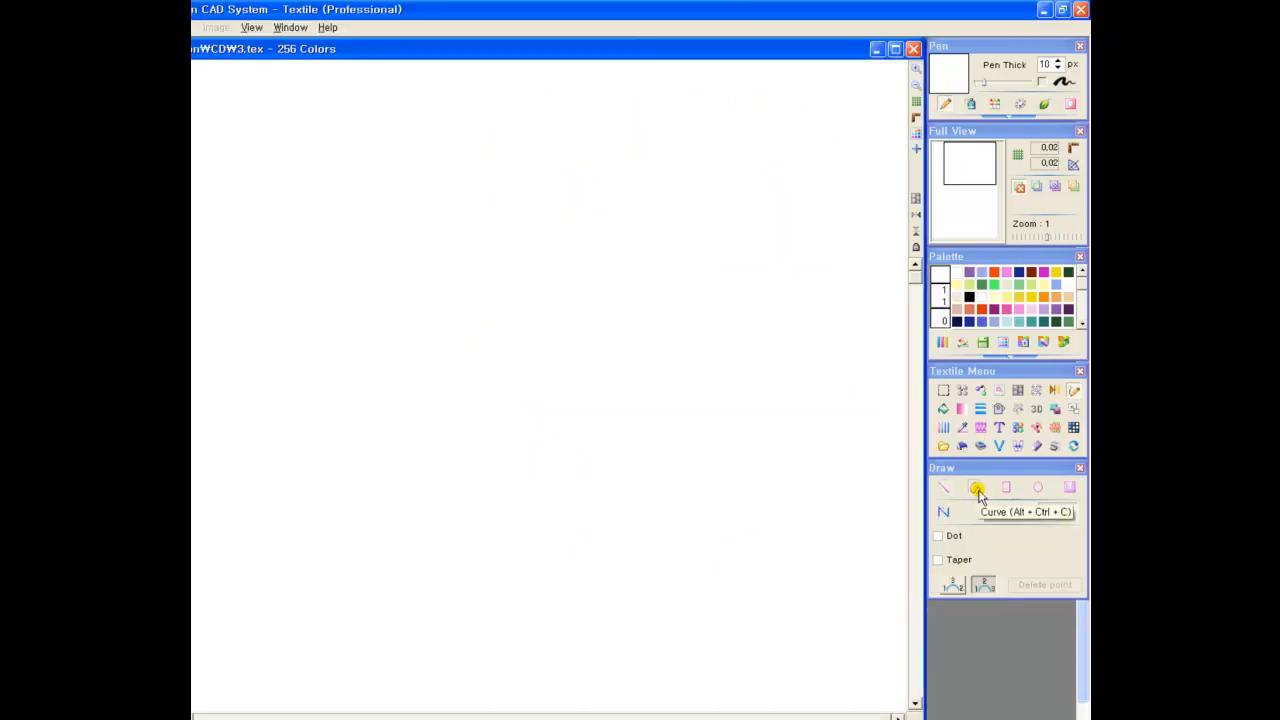
Draw a continuous three-arc purple wave across the upper canvas with the Curve tool, using the 1-3-2 point order that sets each bend last
click(977, 490)
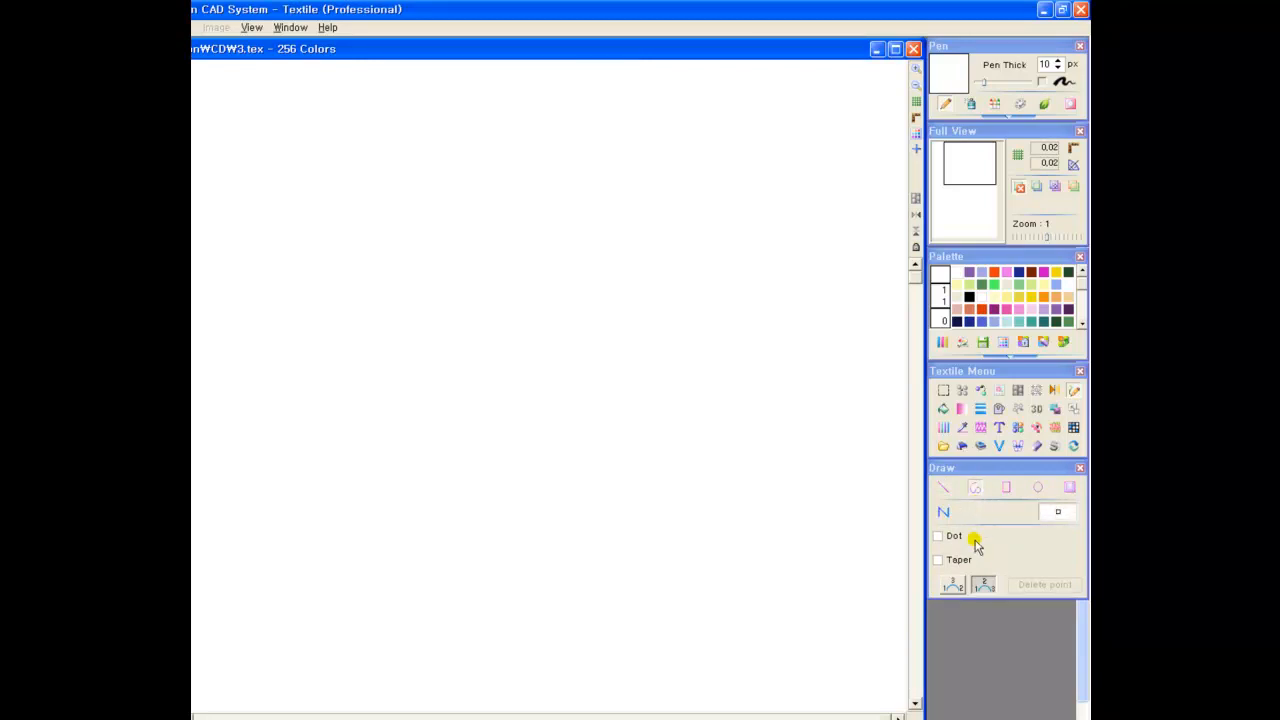
click(953, 584)
click(982, 587)
click(952, 585)
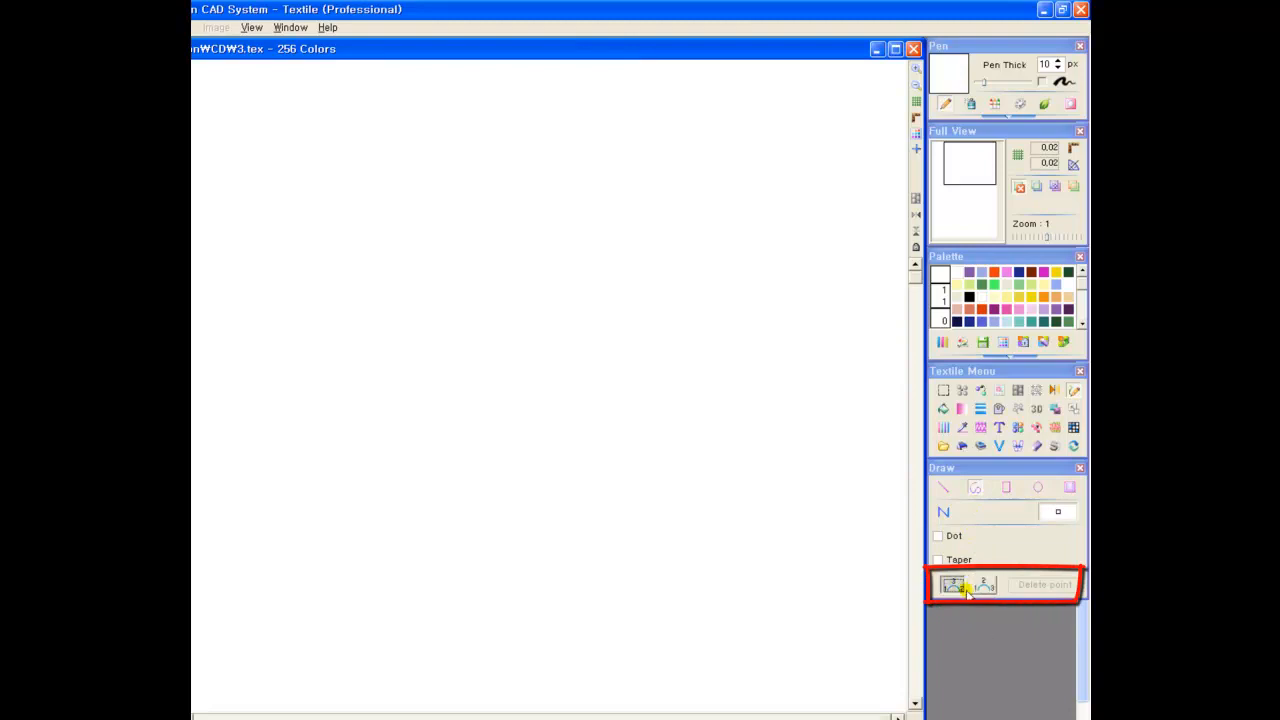
click(969, 272)
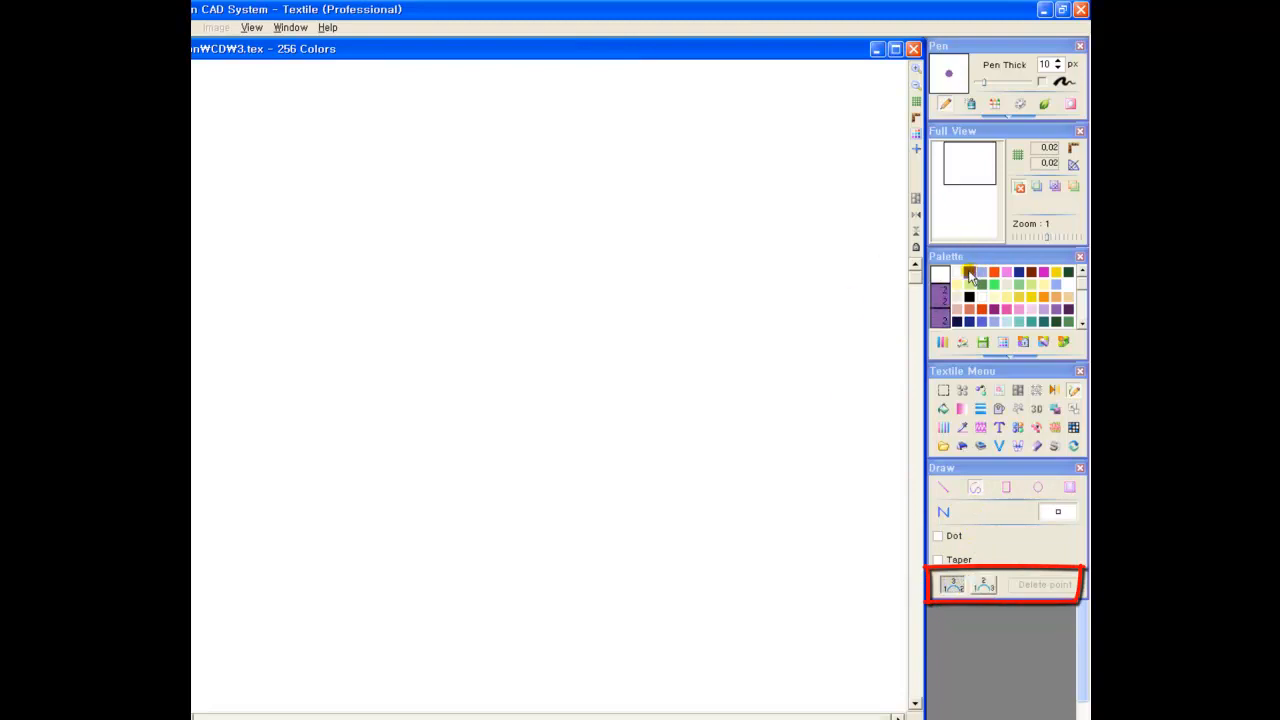
click(470, 140)
click(606, 142)
click(540, 104)
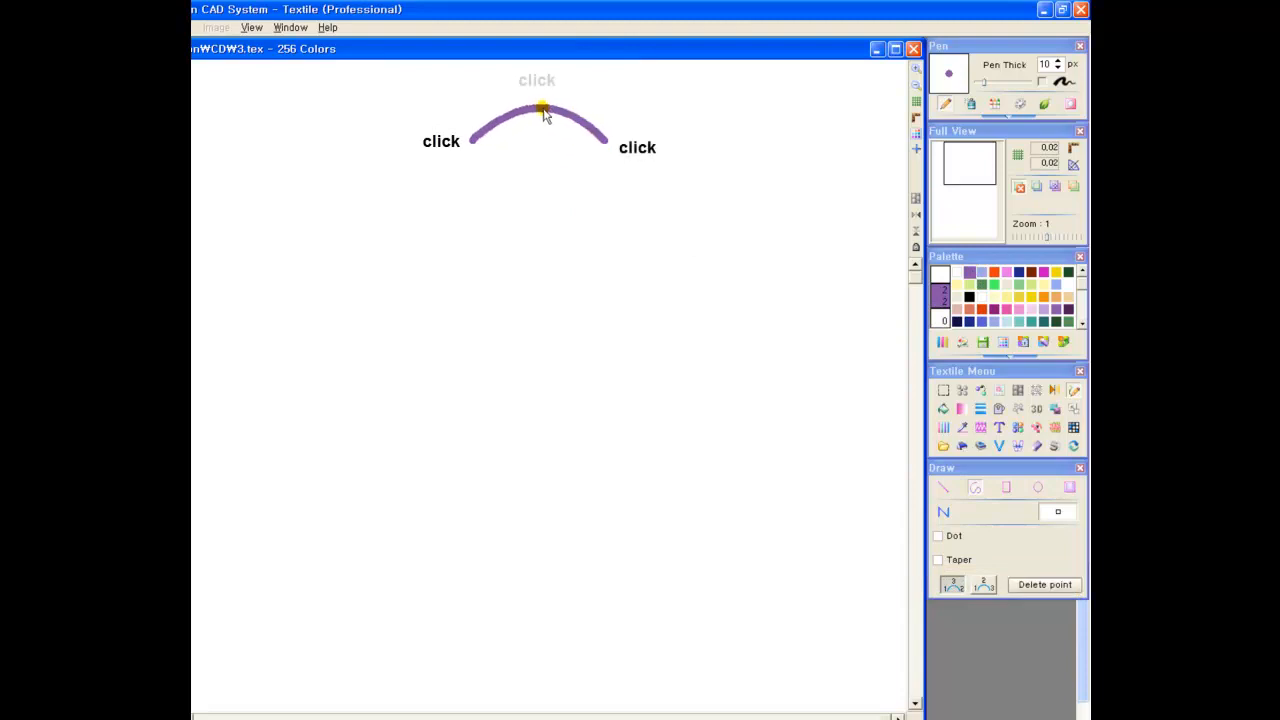
click(720, 142)
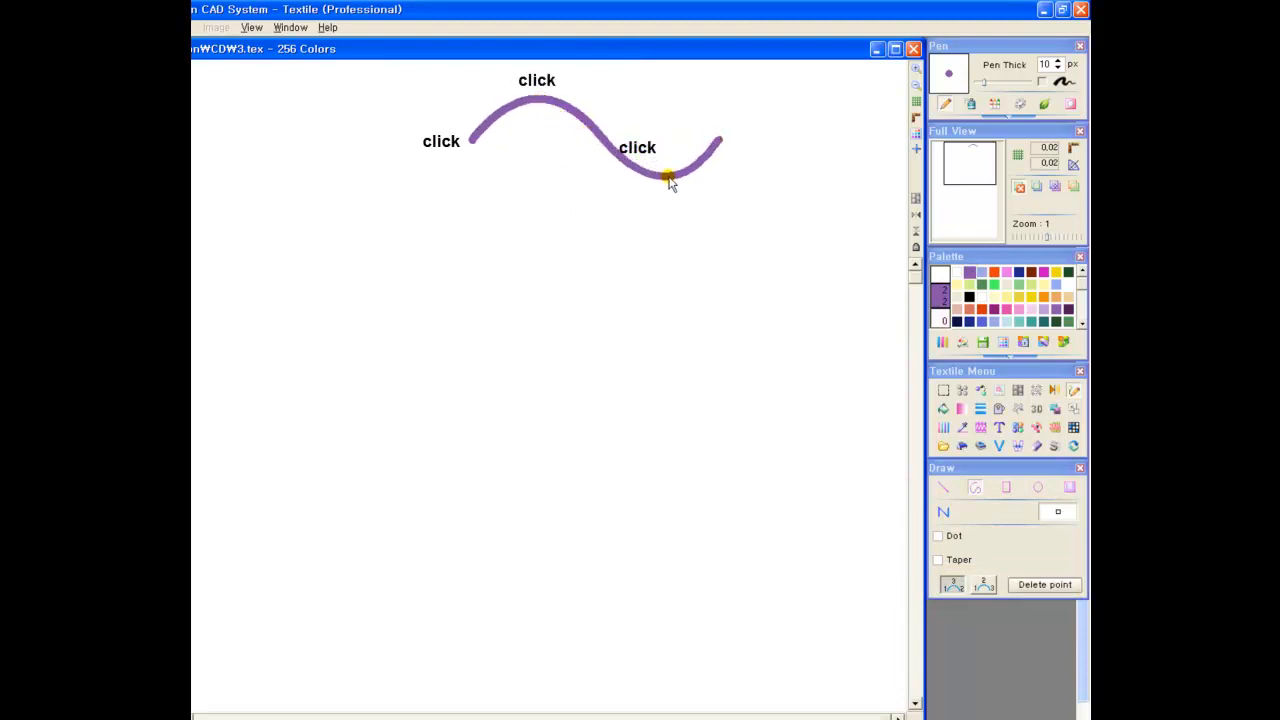
click(666, 186)
click(829, 142)
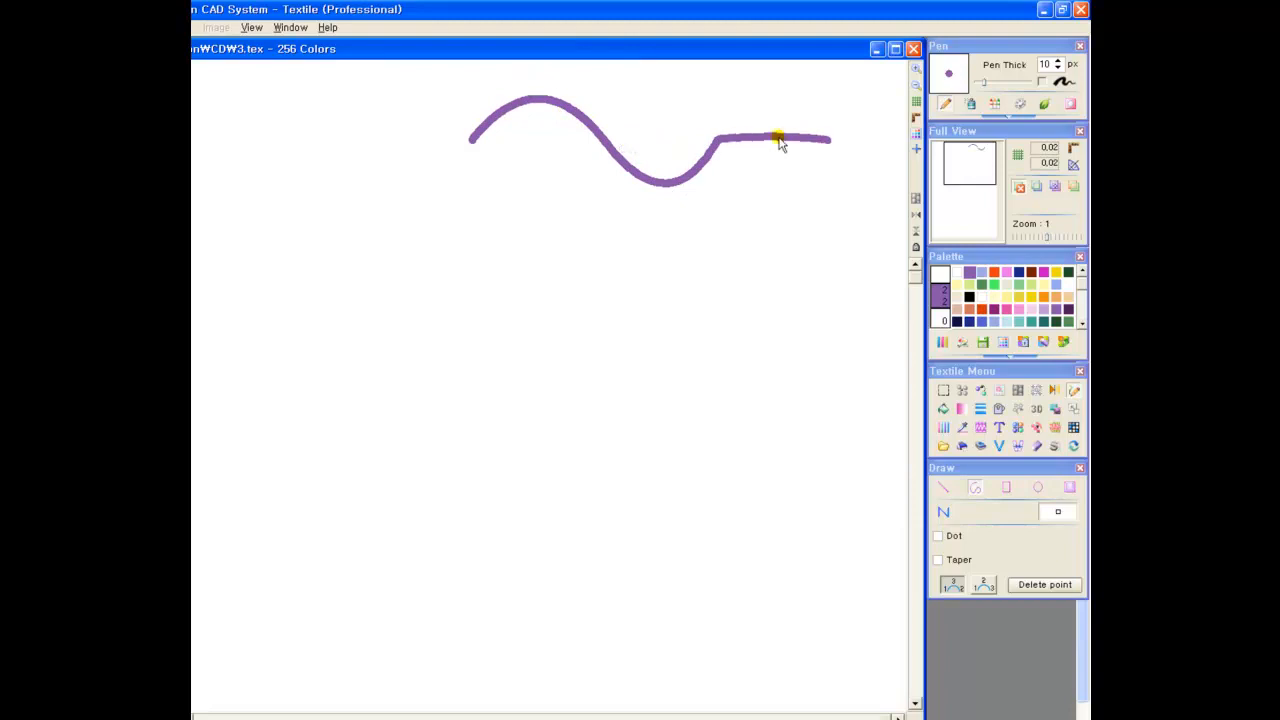
right_click(834, 150)
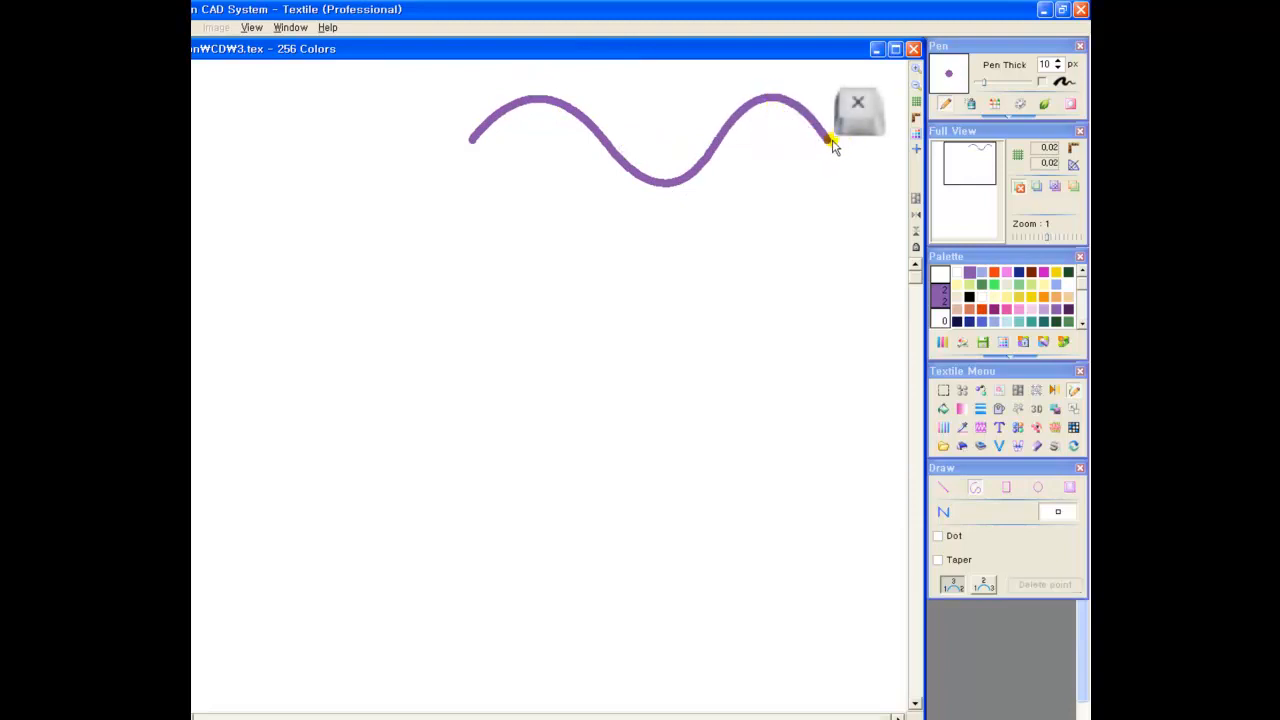
Switch the curve to the 1-2-3 point order and draw an inward purple spiral below the start of the wave
click(984, 588)
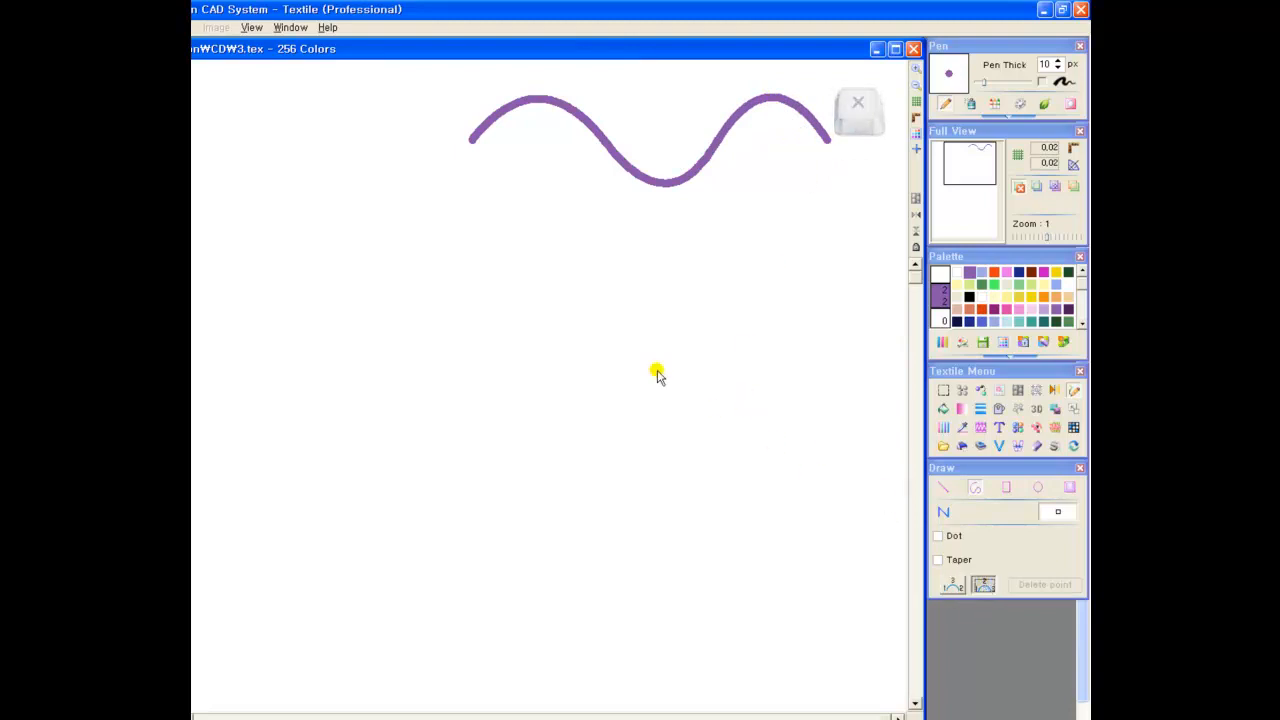
click(490, 187)
click(541, 172)
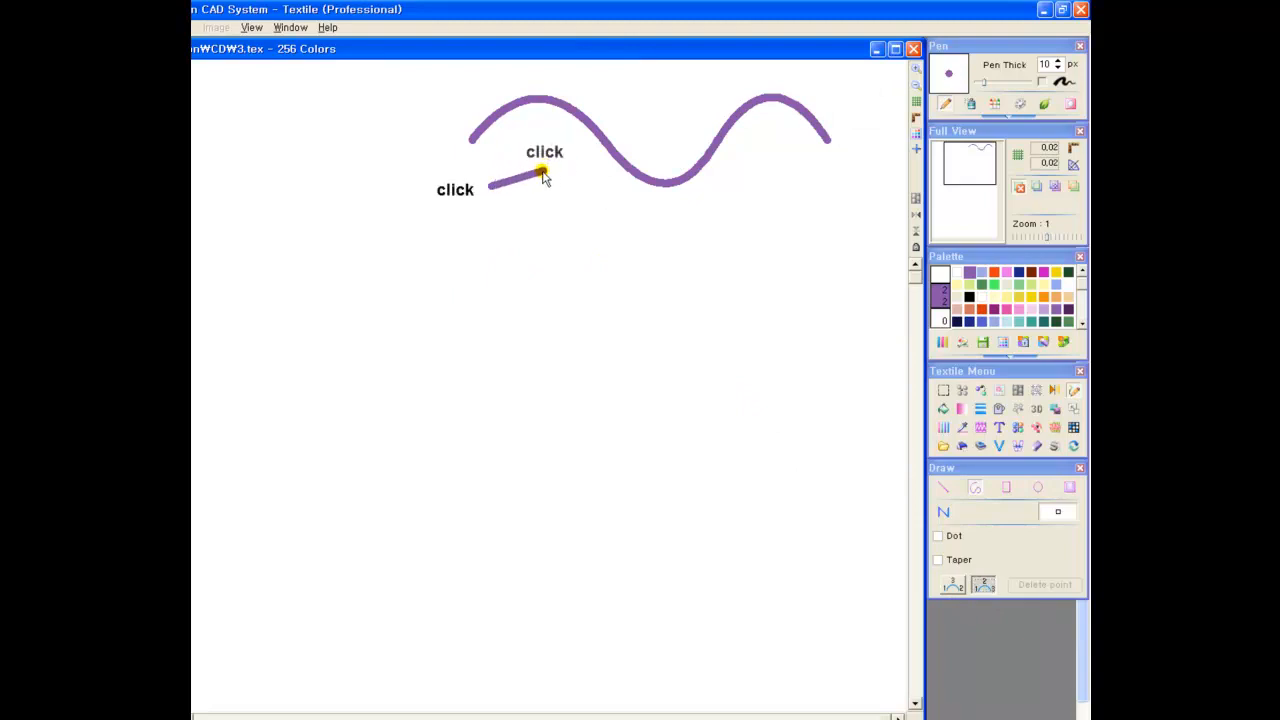
click(584, 216)
click(586, 252)
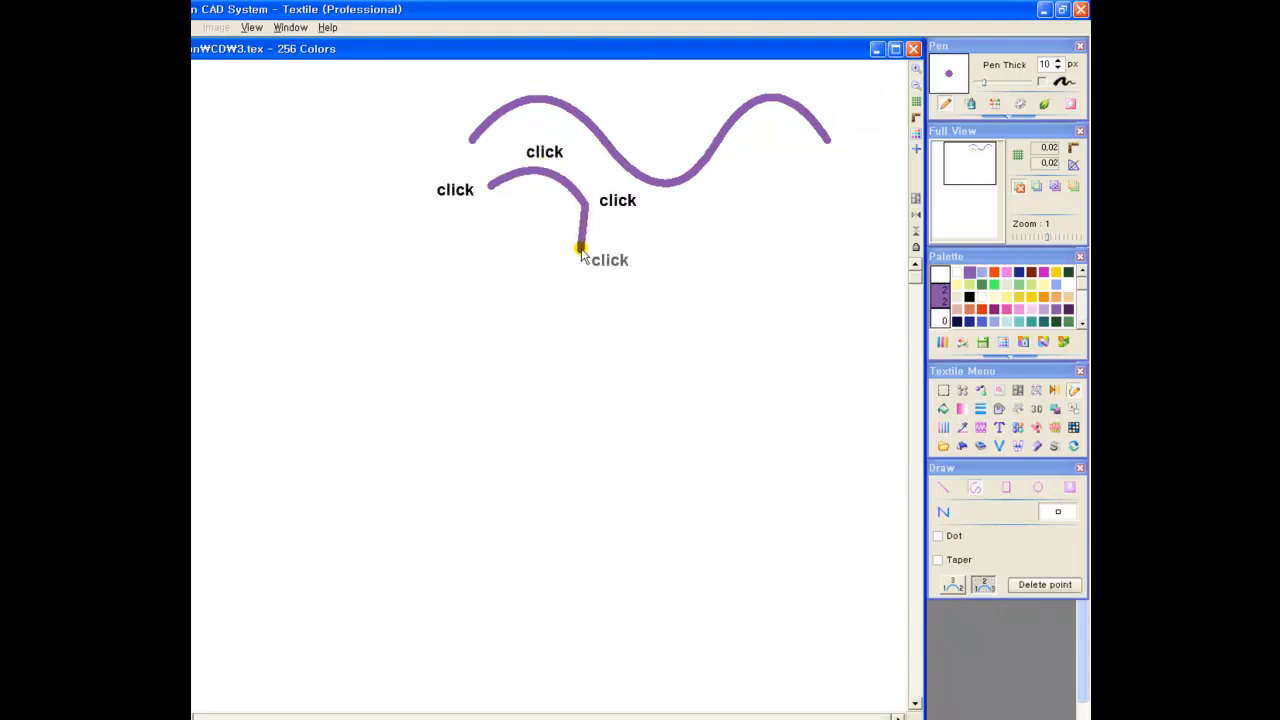
click(510, 271)
click(474, 229)
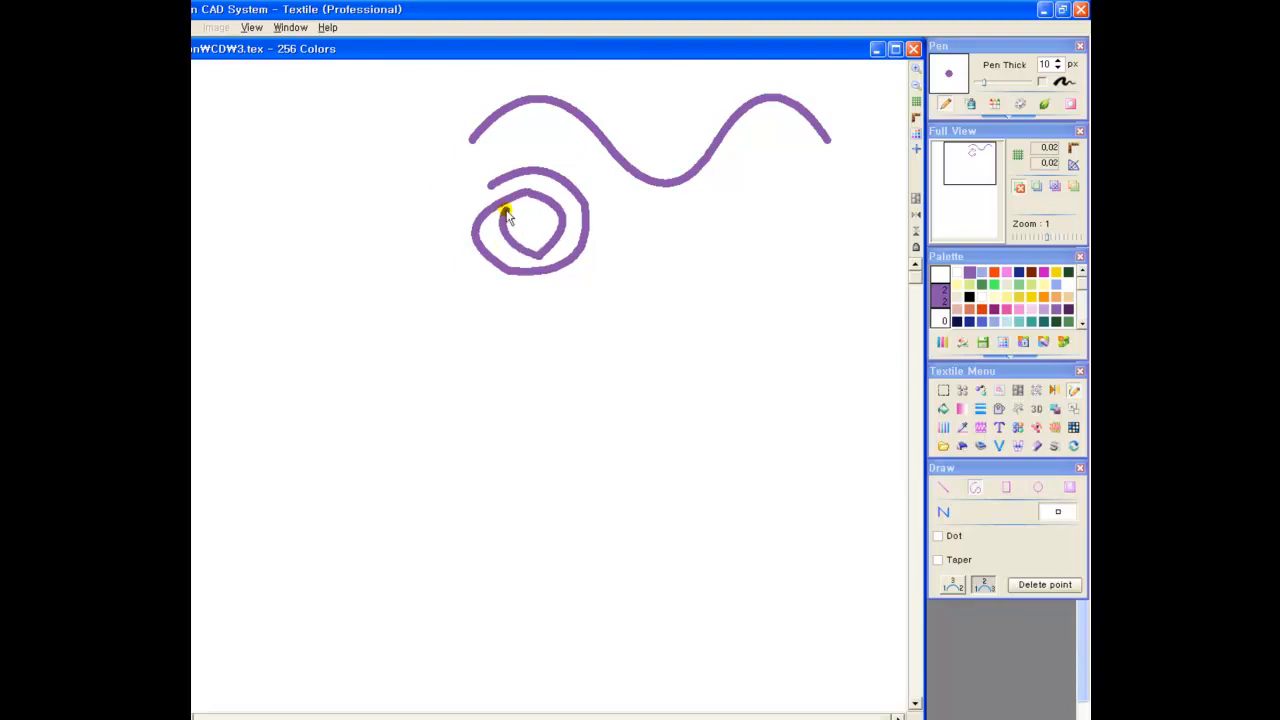
click(528, 213)
click(542, 224)
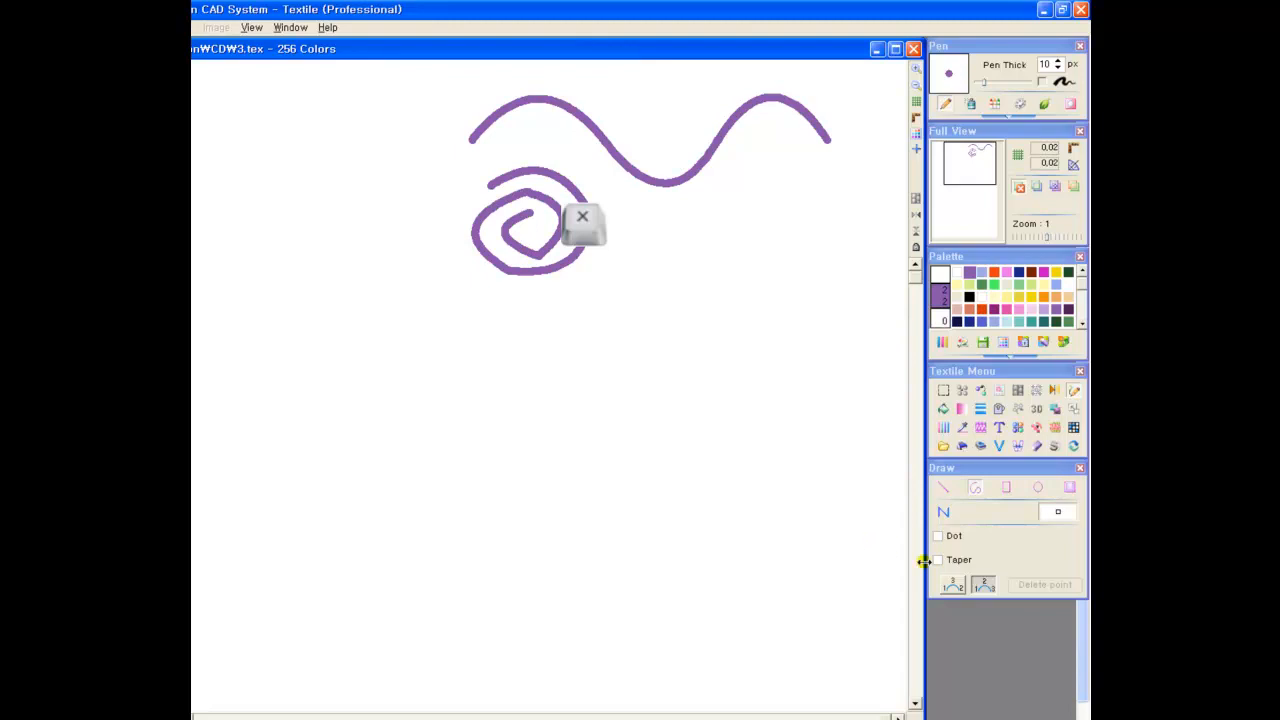
Return to the bend-last point order with Separate Line and draw a downward and an upward purple arc beside the spiral
click(951, 587)
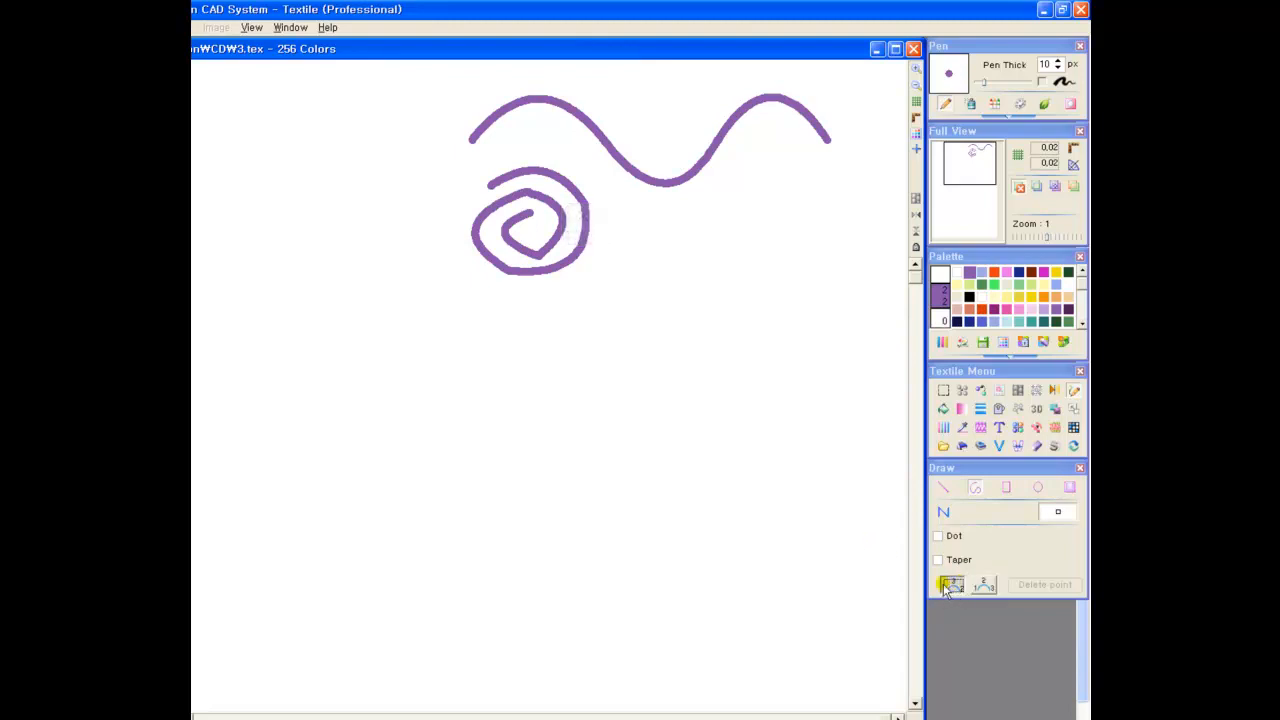
click(946, 513)
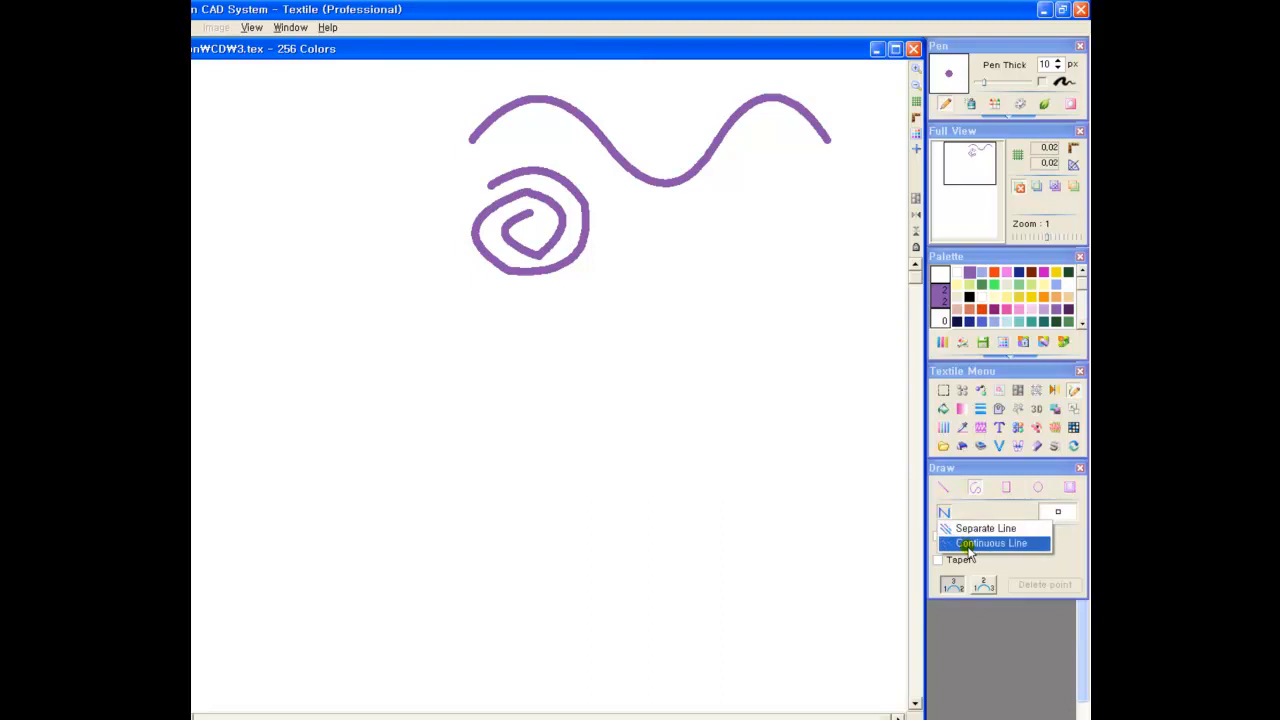
click(975, 528)
click(614, 208)
click(725, 206)
click(671, 261)
click(736, 206)
click(842, 204)
click(790, 162)
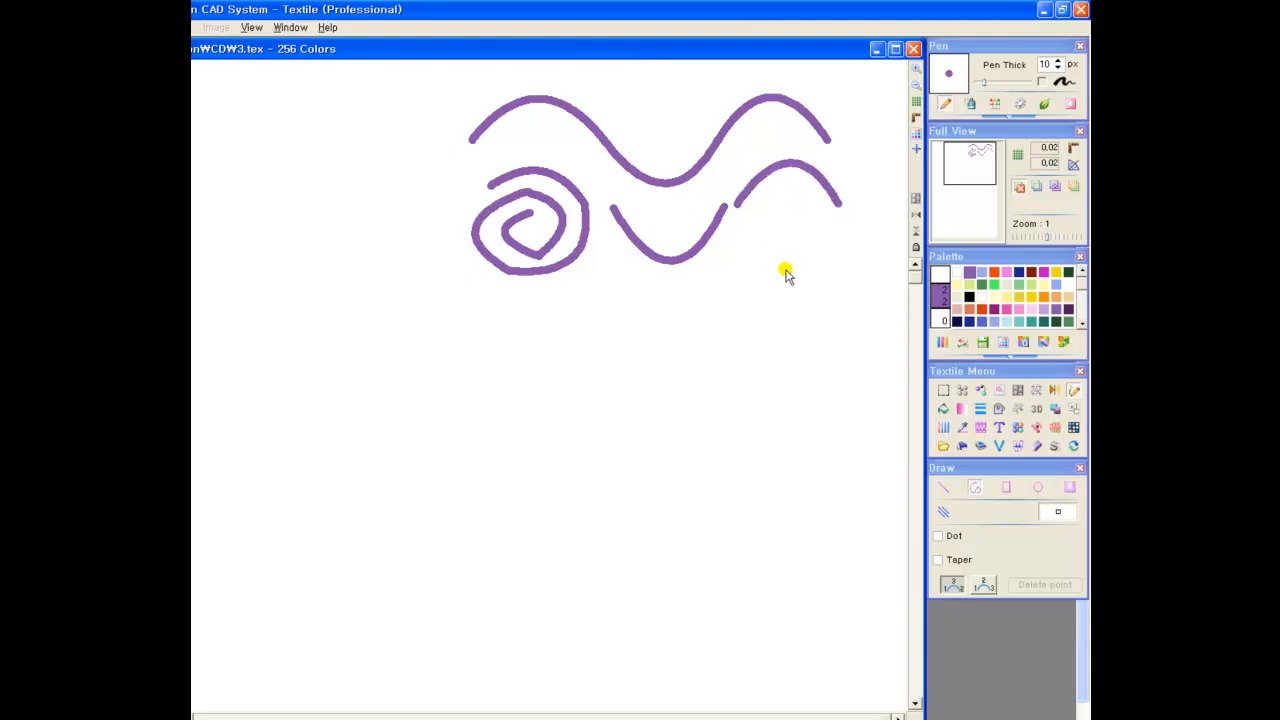
Enable Dot with length 3 and gap 1 and draw a dark purple dashed arc sagging below the spiral
click(939, 537)
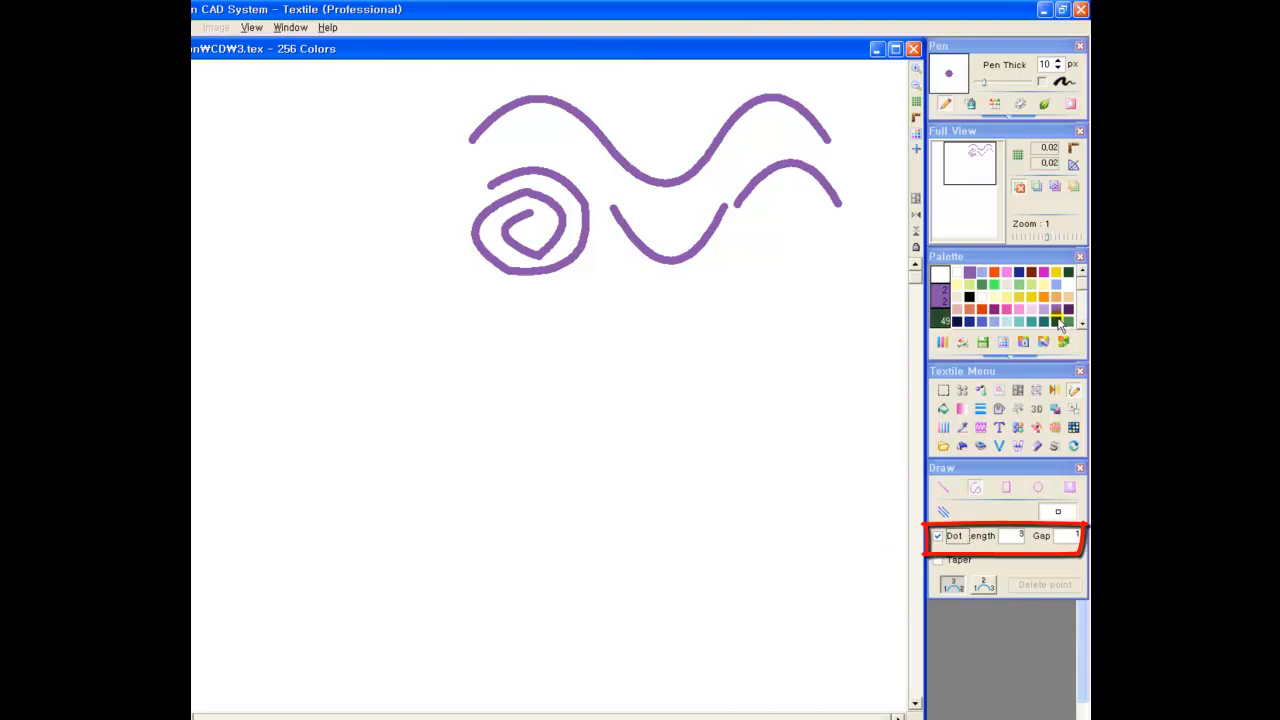
click(479, 289)
click(607, 289)
click(550, 333)
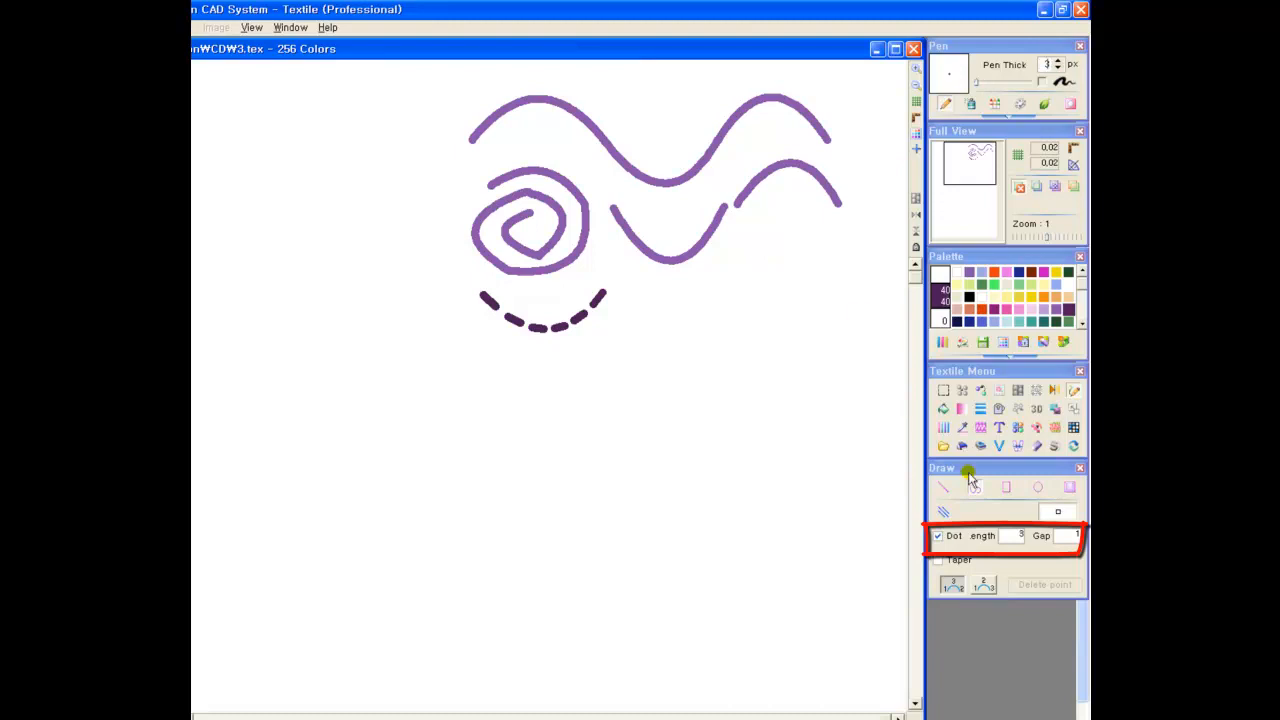
Switch to Continuous Line with a 3 px pen and draw a thin dashed three-arc wave beside the thick dashed arc
click(943, 511)
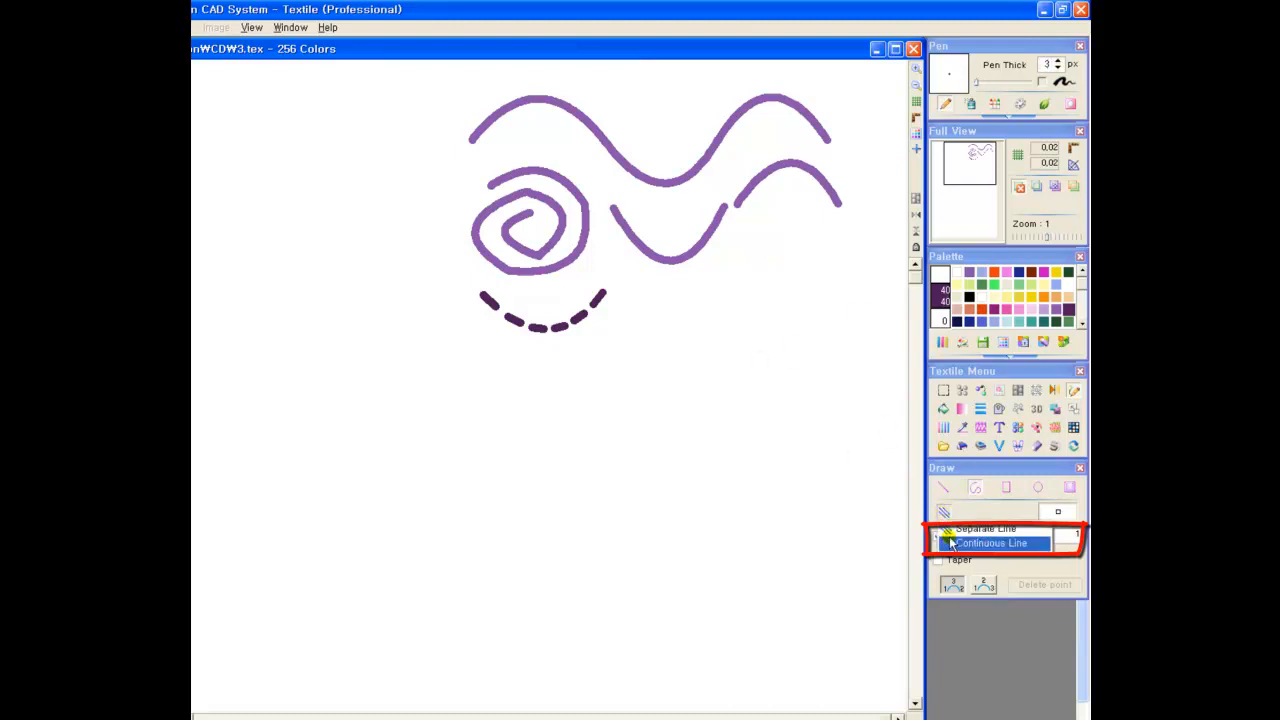
click(614, 292)
click(729, 289)
click(686, 337)
click(820, 289)
click(787, 263)
click(870, 299)
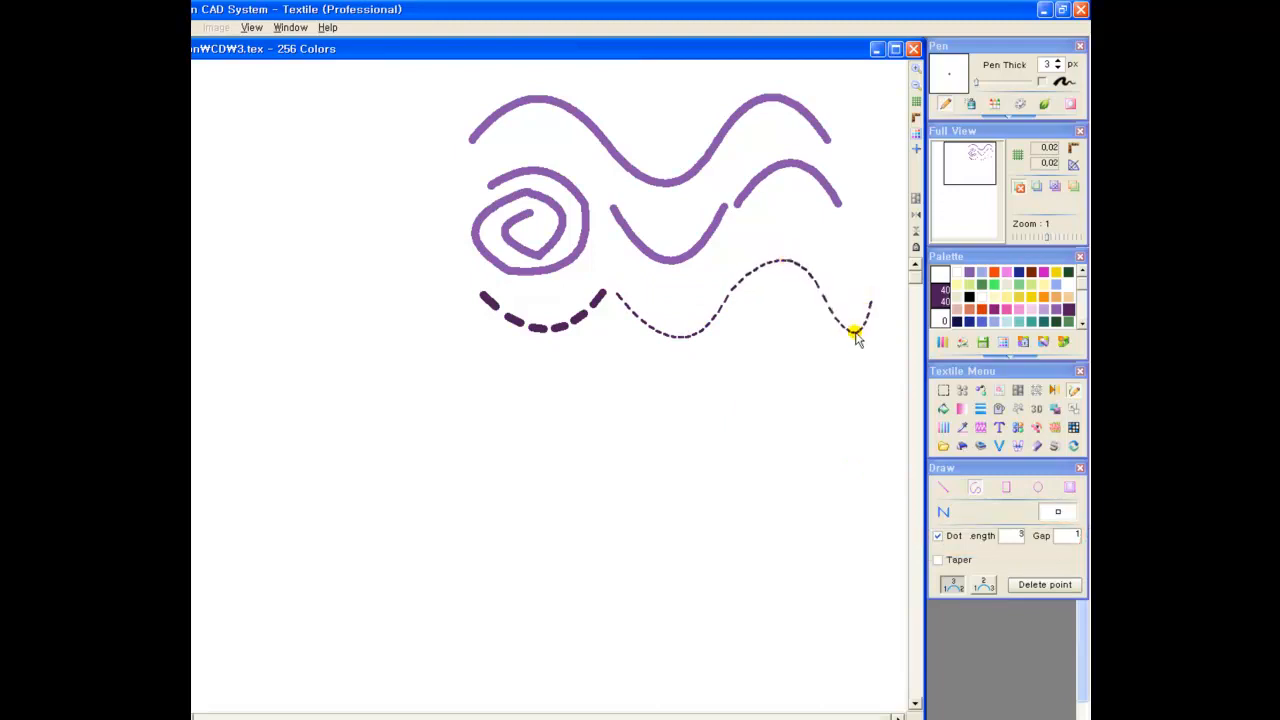
click(843, 343)
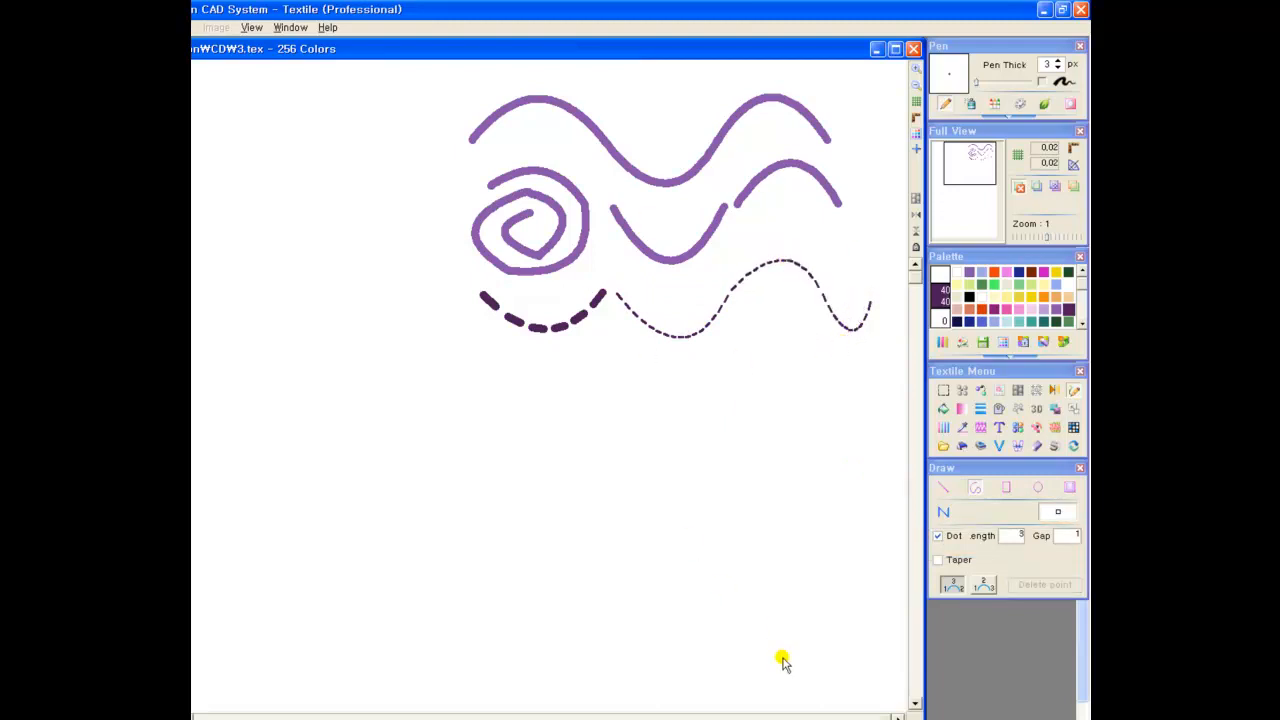
Enable Taper from 10 to 1 and draw a continuous magenta scallop of three tapered arcs below the dashed curves
click(938, 560)
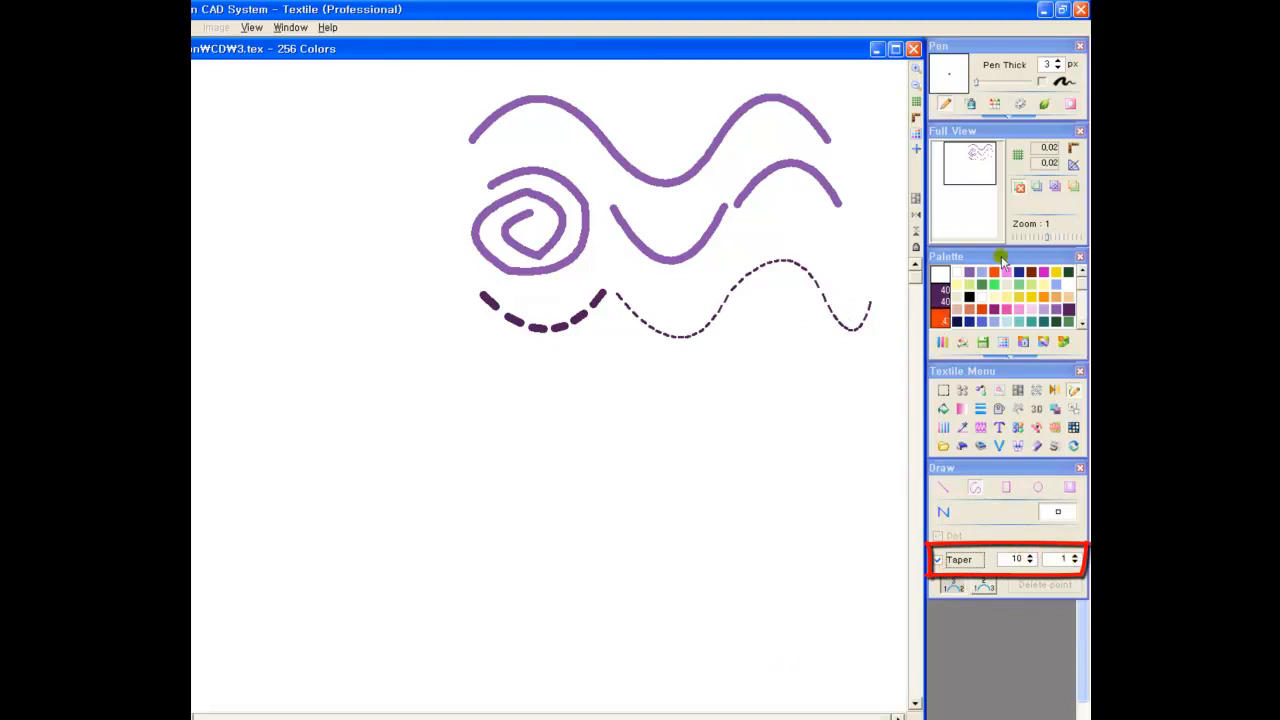
click(994, 309)
click(469, 349)
click(606, 352)
click(530, 397)
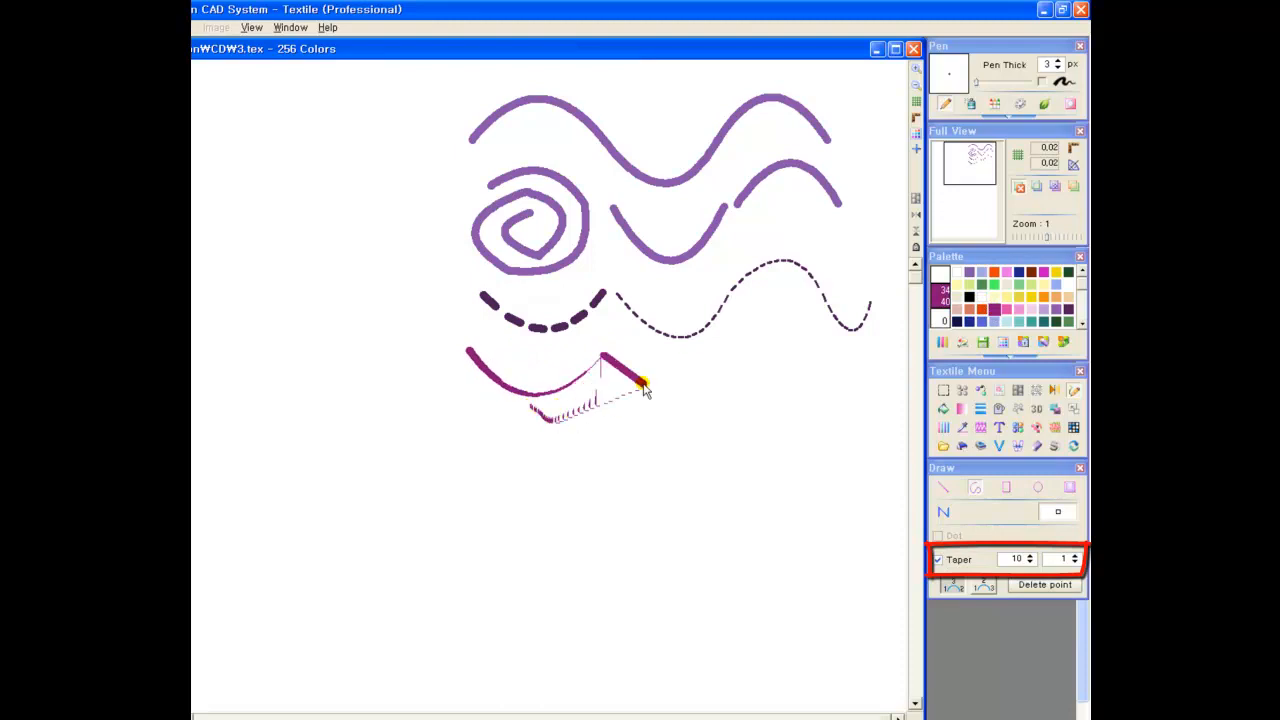
click(703, 371)
click(665, 403)
click(797, 347)
click(781, 389)
right_click(834, 392)
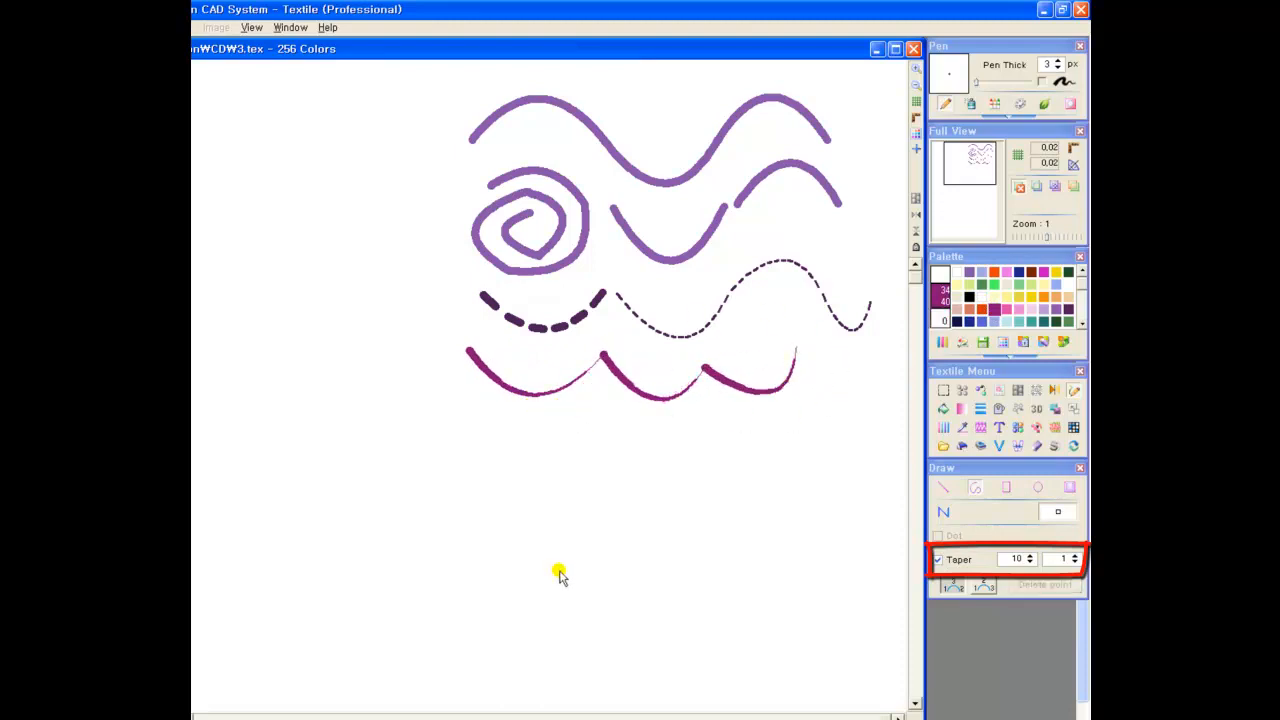
Switch to Separate Line and draw four tapered magenta arcs fanning out from one common point below the scallop
click(943, 511)
click(940, 531)
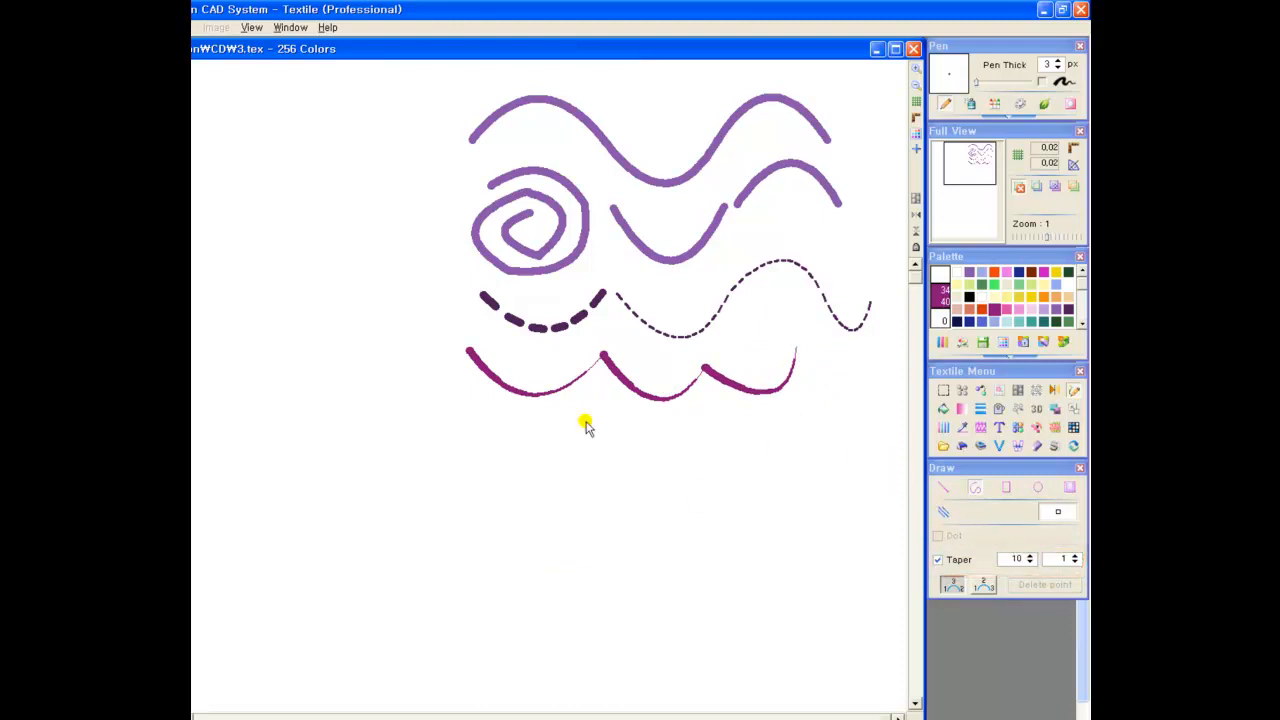
click(519, 475)
click(606, 414)
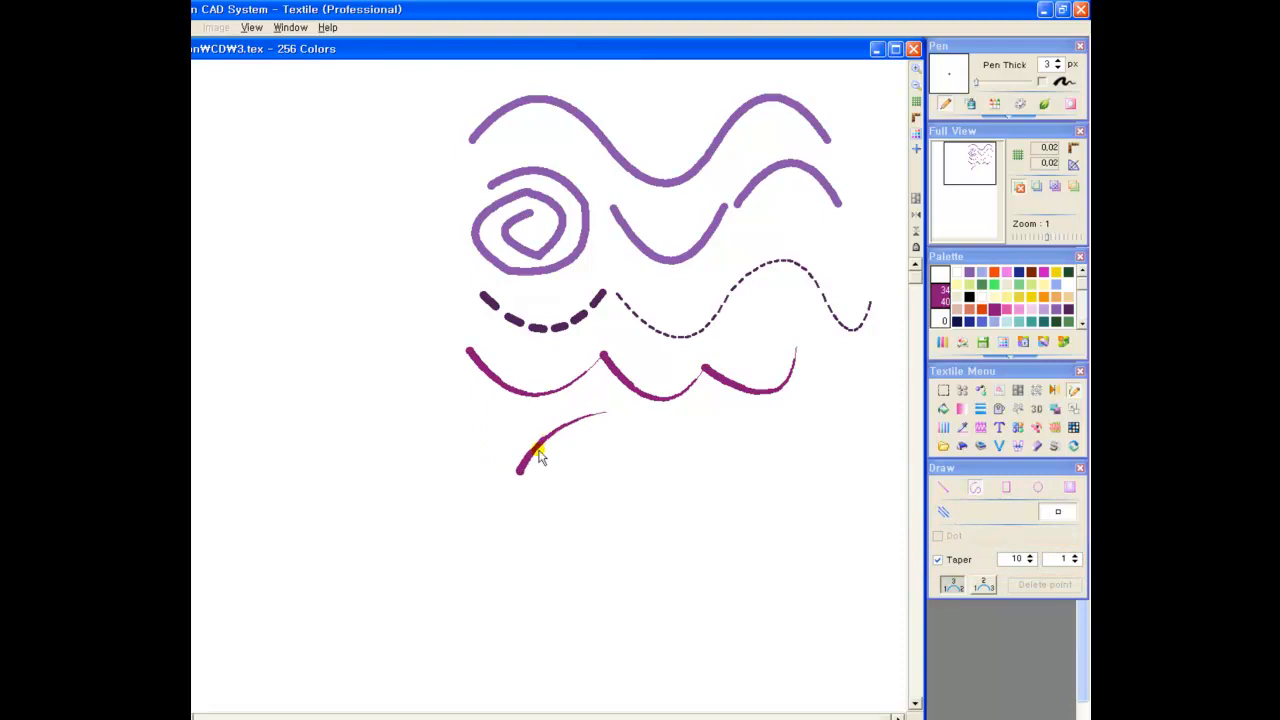
click(521, 475)
click(662, 425)
click(583, 435)
click(523, 475)
click(627, 447)
click(583, 452)
click(521, 475)
click(620, 484)
click(590, 482)
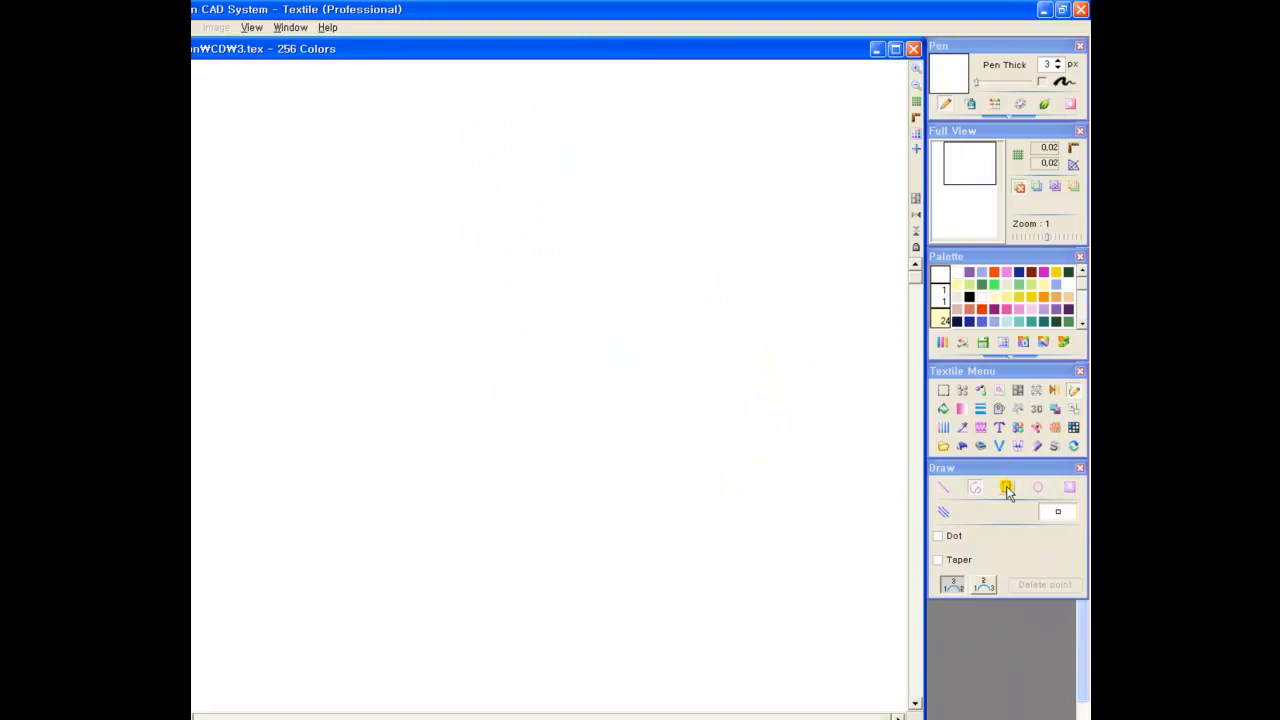
Using the Rectangle tool, draw a magenta outline about 1.89 by 1.89 and a filled rectangle about 1.95 by 1.94 to its right
click(1007, 489)
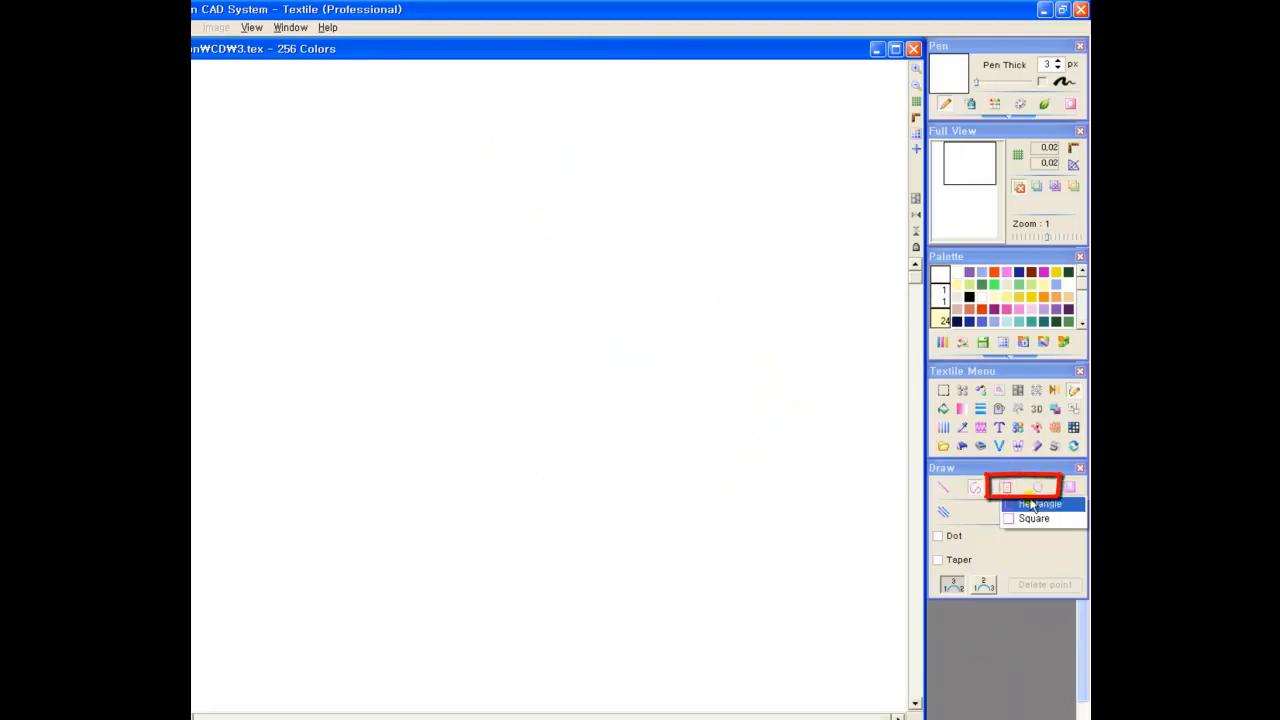
click(1038, 487)
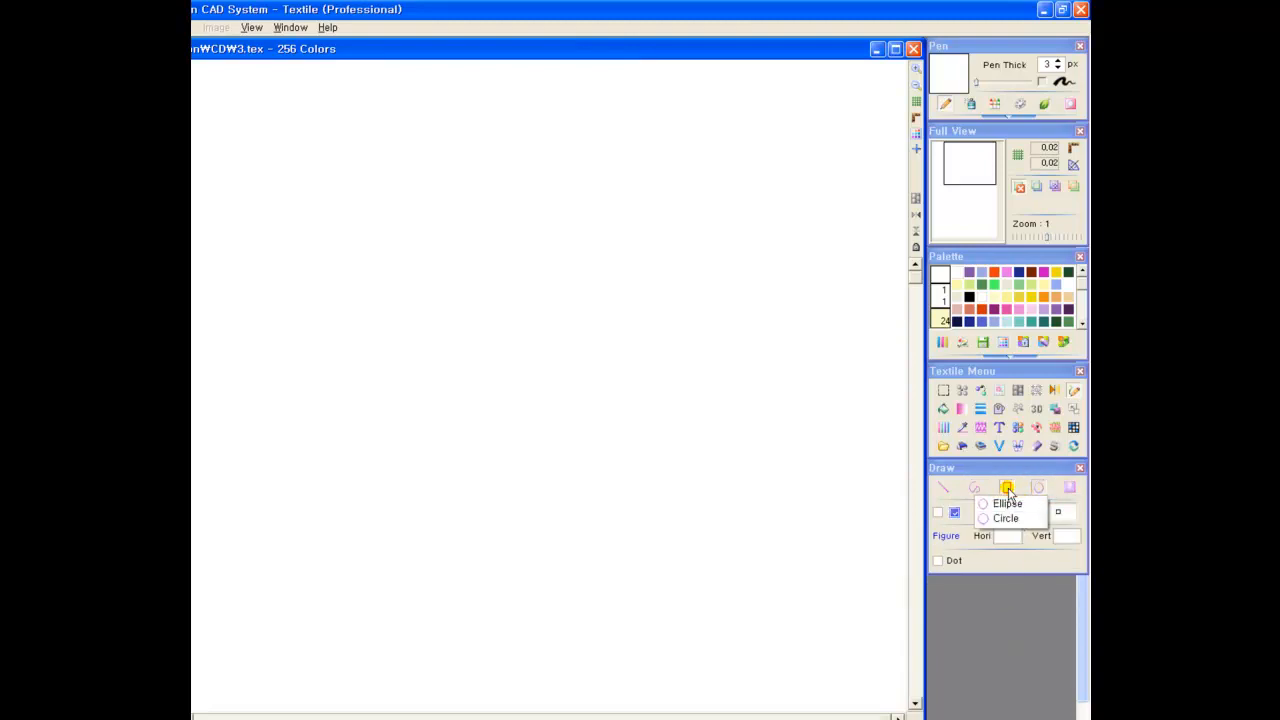
click(1007, 489)
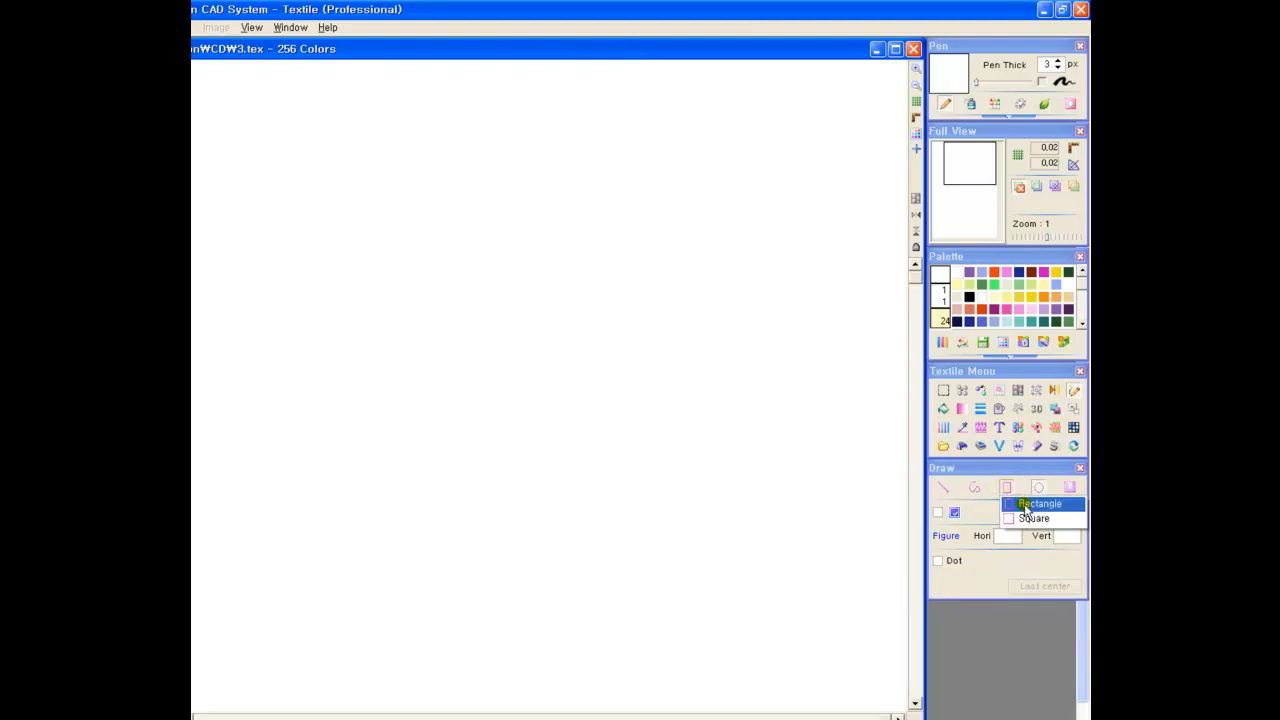
click(1025, 508)
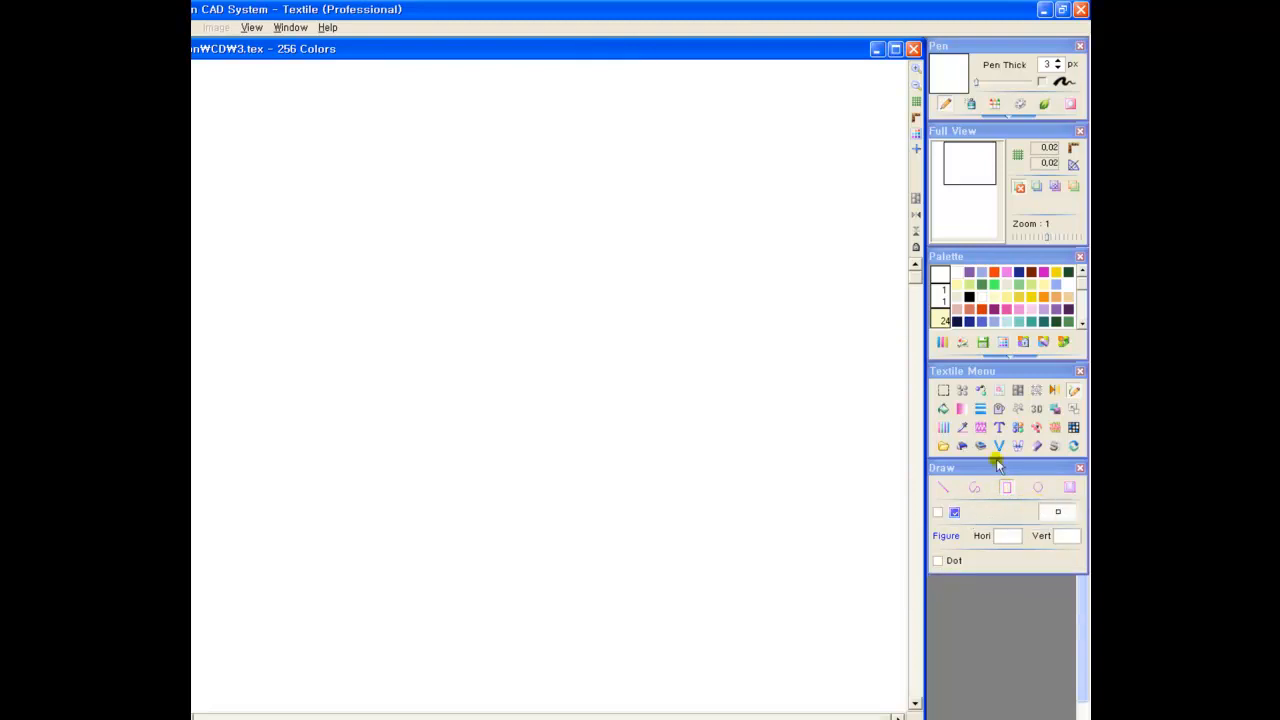
click(994, 309)
drag(456, 128, 547, 218)
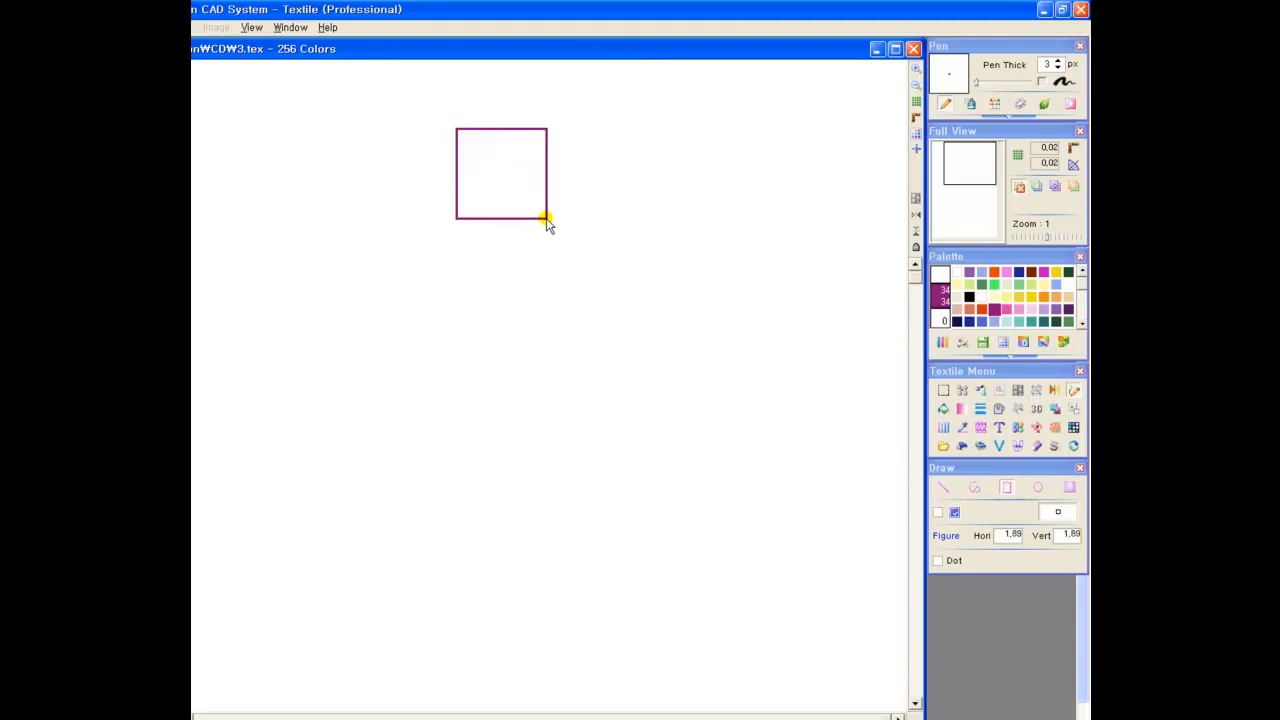
click(937, 512)
mouse_move(562, 128)
mouse_down()
mouse_move(608, 152)
mouse_move(656, 220)
mouse_up()
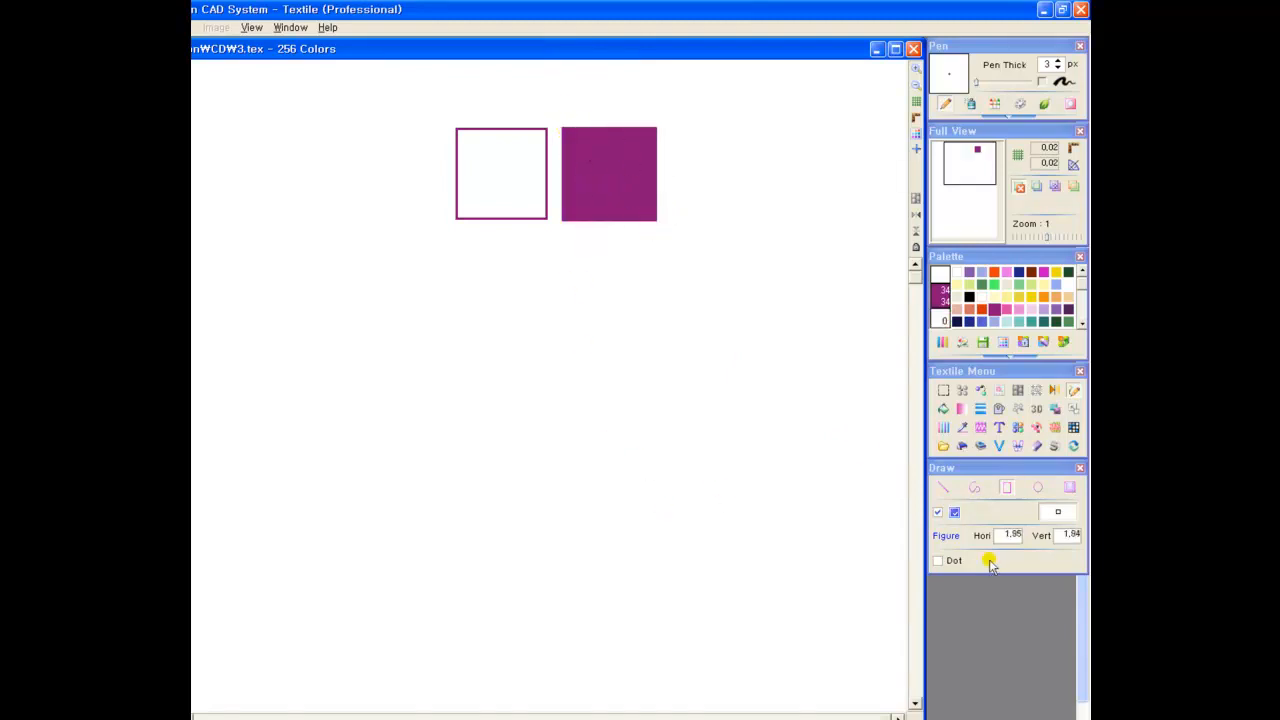
Place two filled pink rectangles, one 3 by 1.94 beside the filled magenta one and one 3 by 5 below the outline
click(1018, 309)
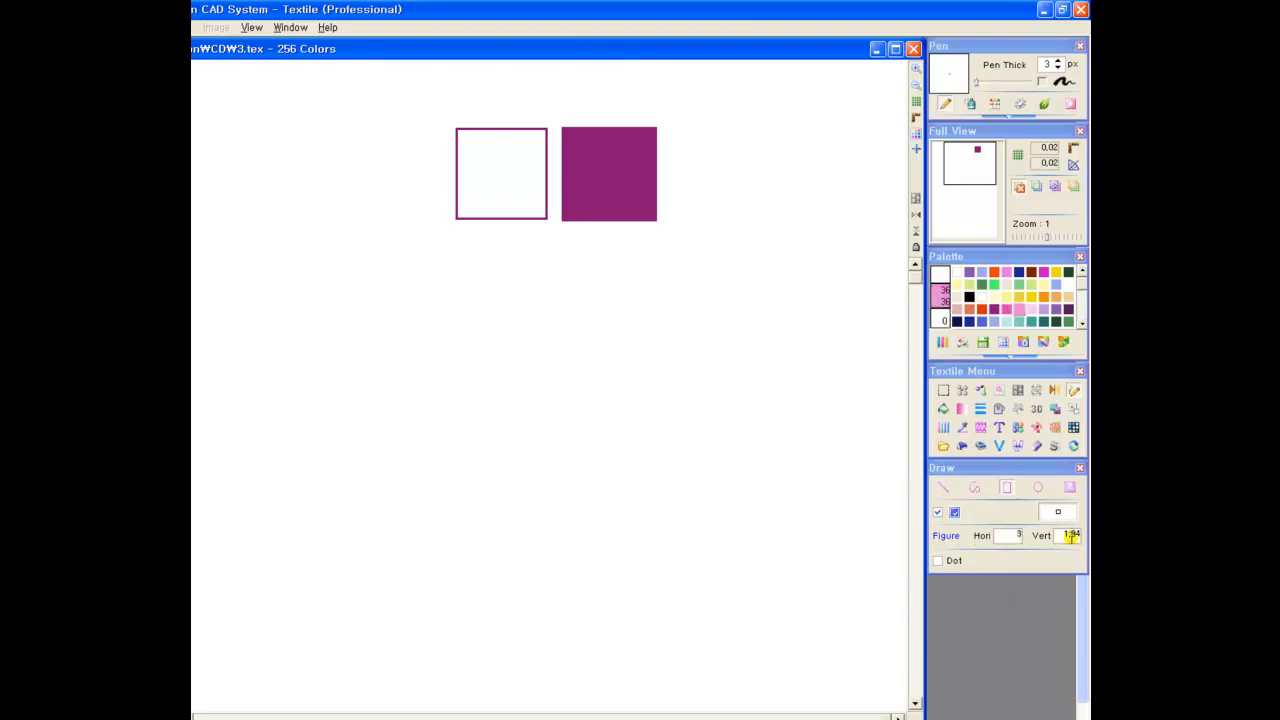
click(749, 183)
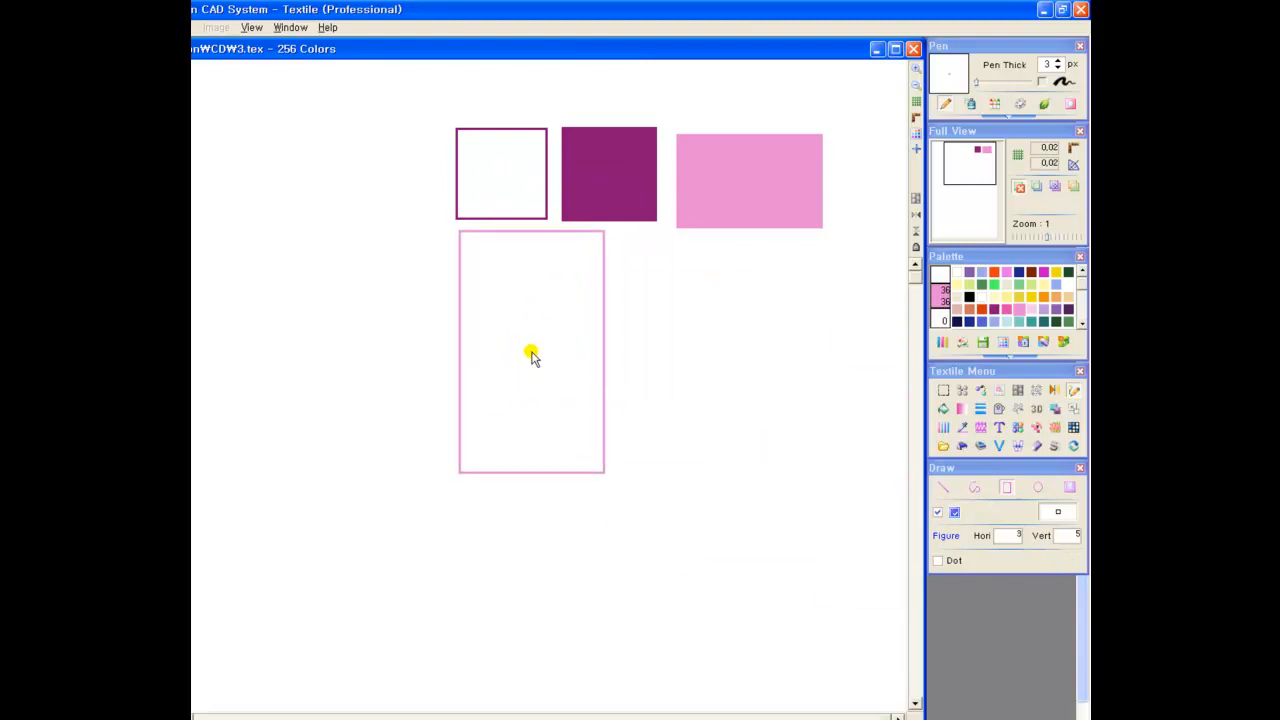
click(529, 359)
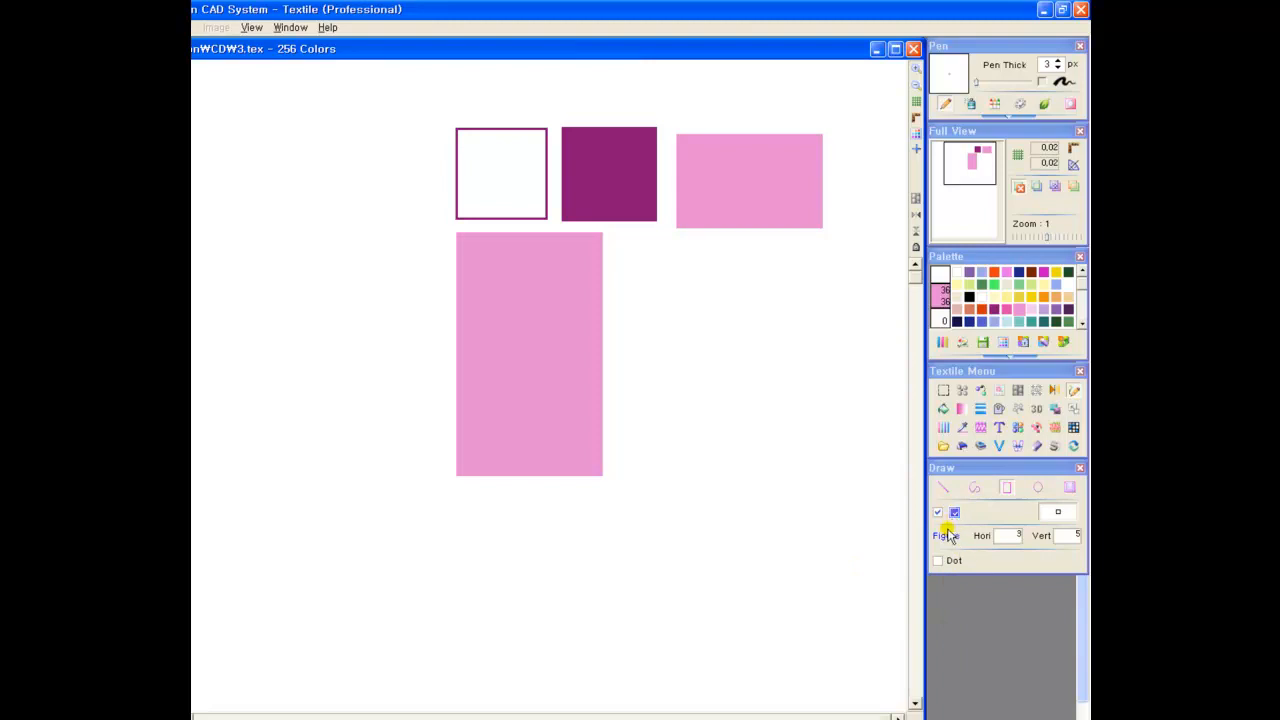
Enable Dot and draw two dashed pink rectangles beside the tall one, about 4.3 by 1.52 at 3 px and about 4.24 by 1.32 at 7 px
click(938, 562)
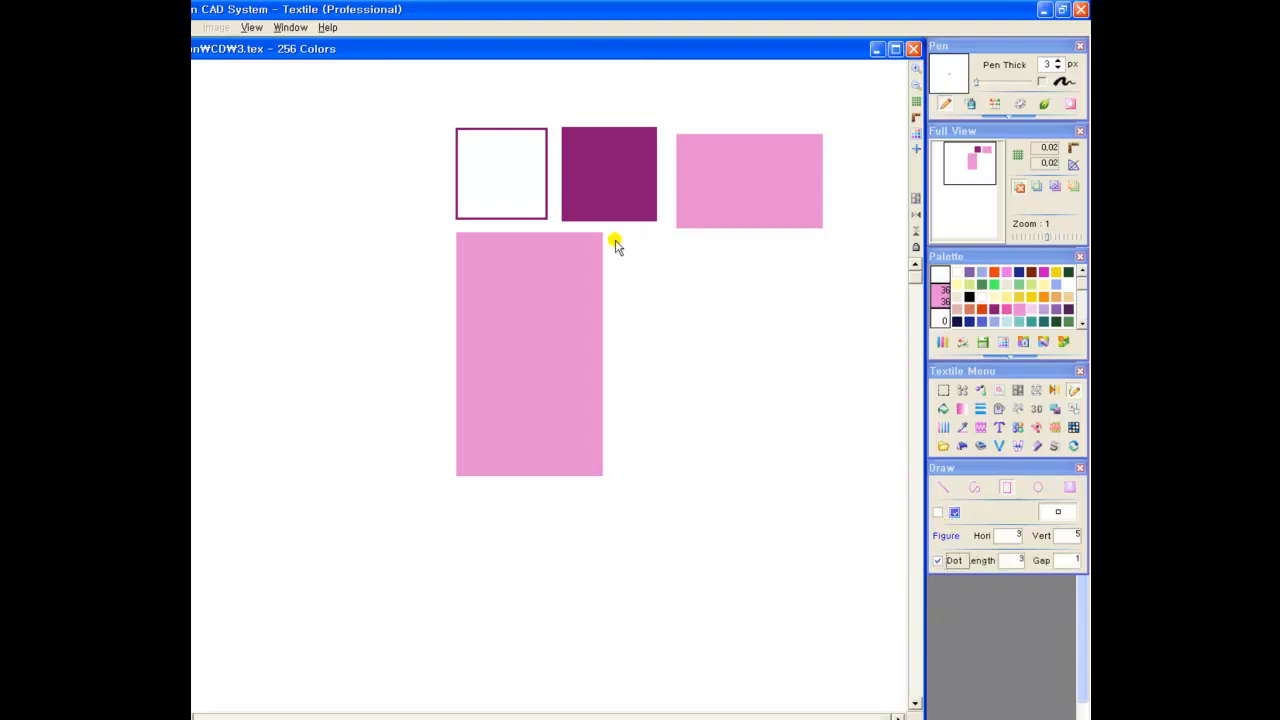
drag(616, 259, 824, 331)
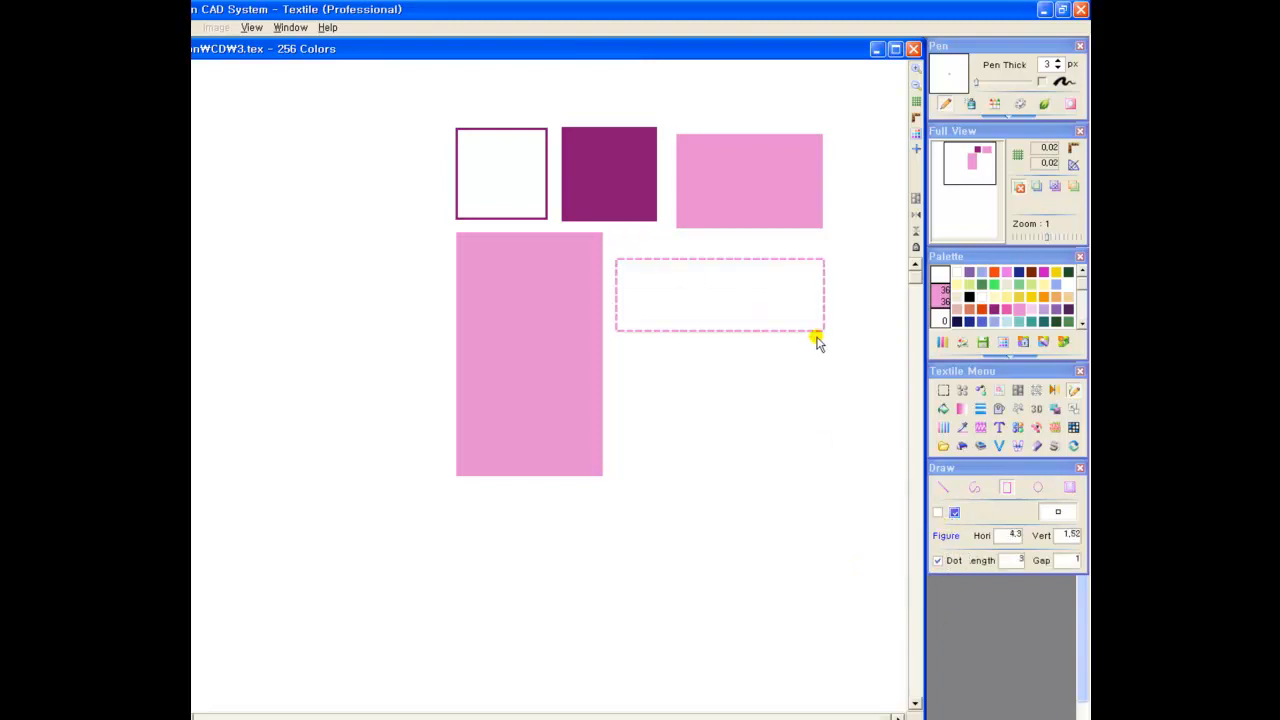
click(1058, 60)
drag(620, 351, 823, 411)
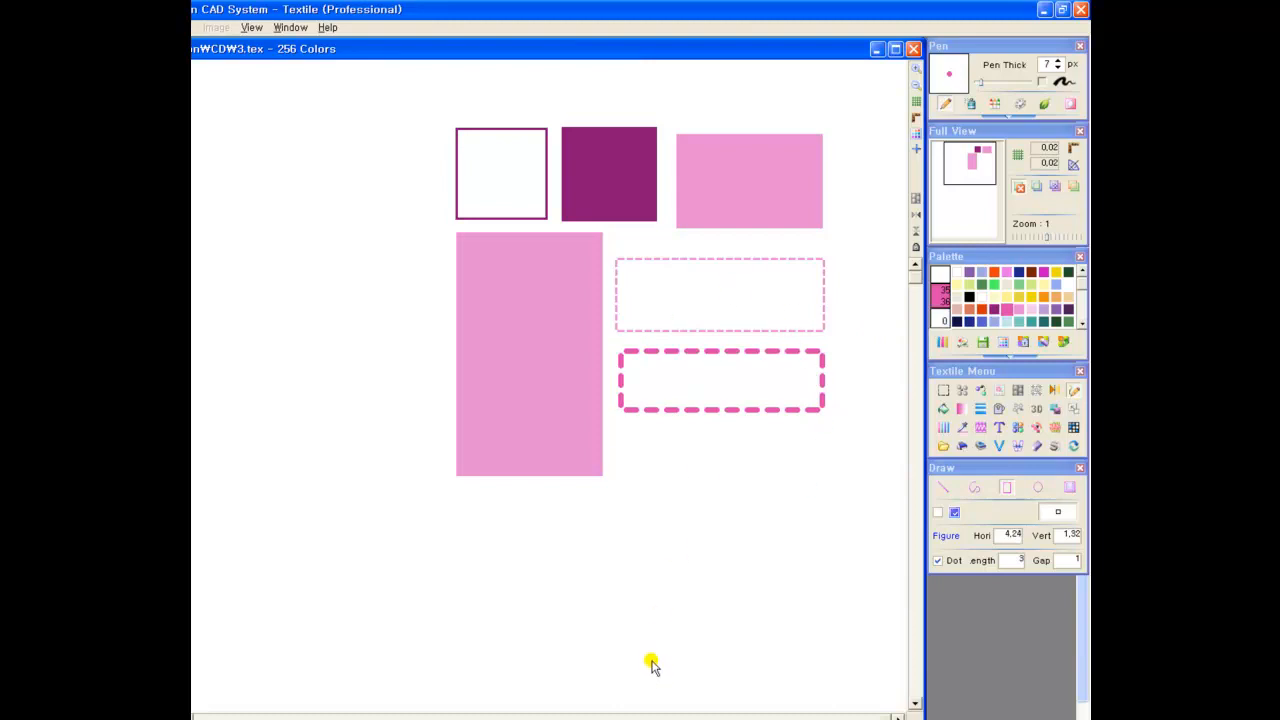
Using the Circle tool, draw a row of three dark magenta circles below the rectangles: one outlined, one filled and one dashed, about 2.43 across
drag(695, 676, 716, 404)
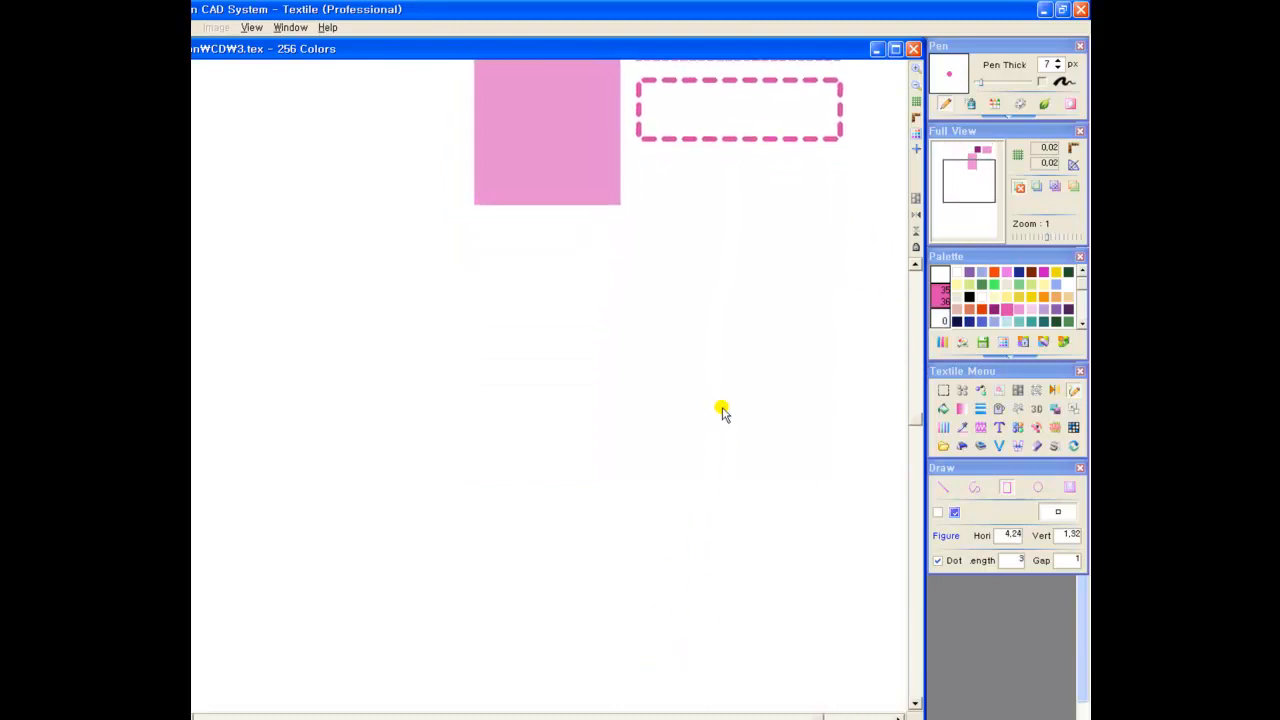
click(1027, 496)
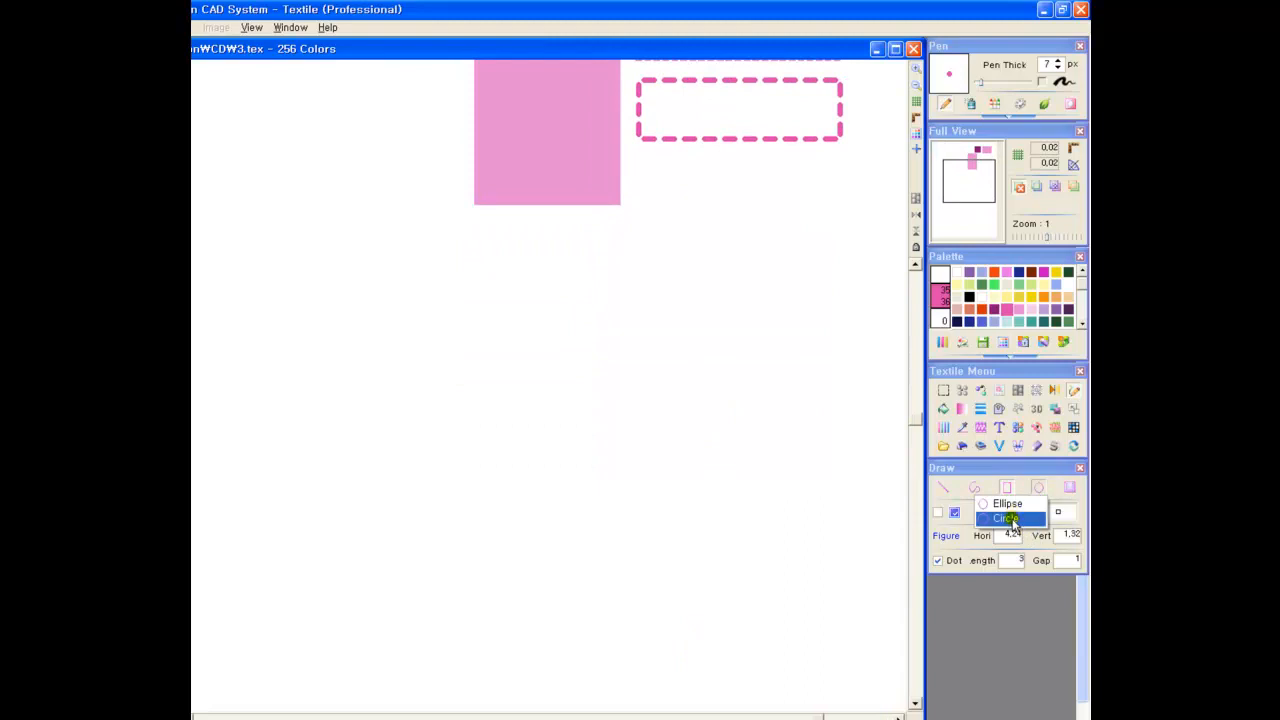
click(1018, 520)
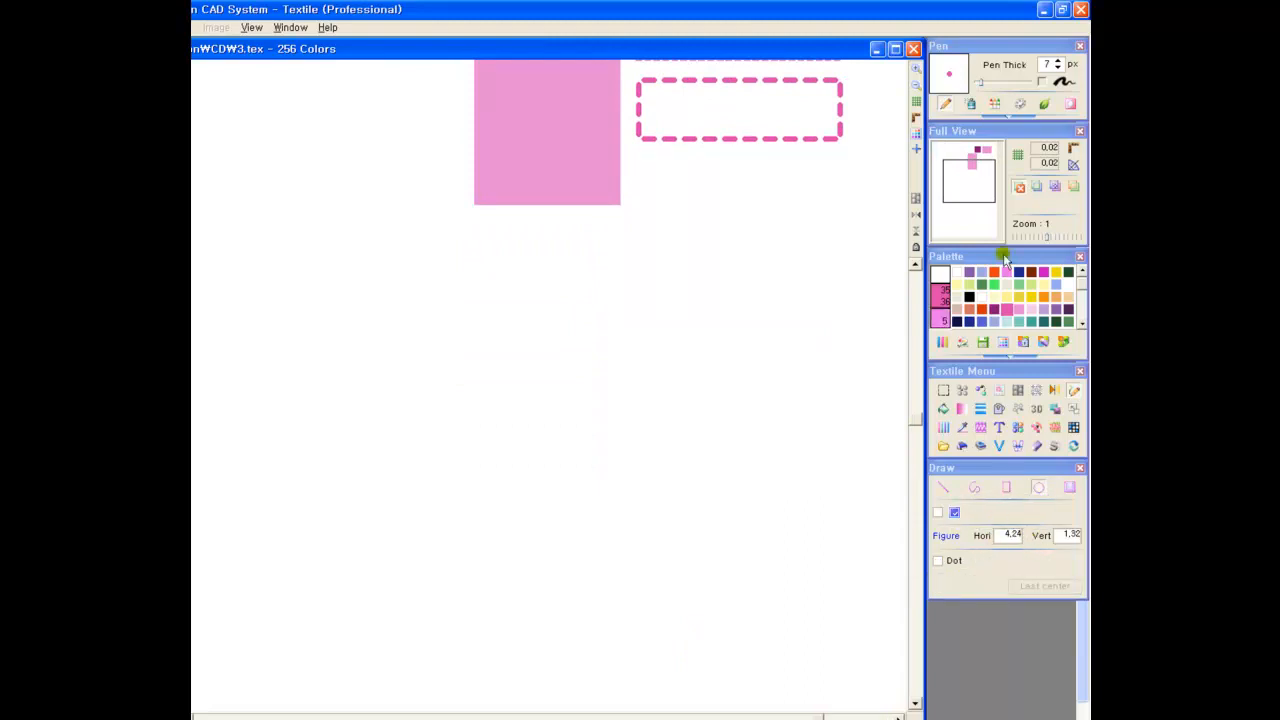
click(994, 309)
drag(503, 314, 562, 350)
click(938, 514)
drag(641, 310, 682, 352)
click(939, 562)
drag(787, 314, 814, 357)
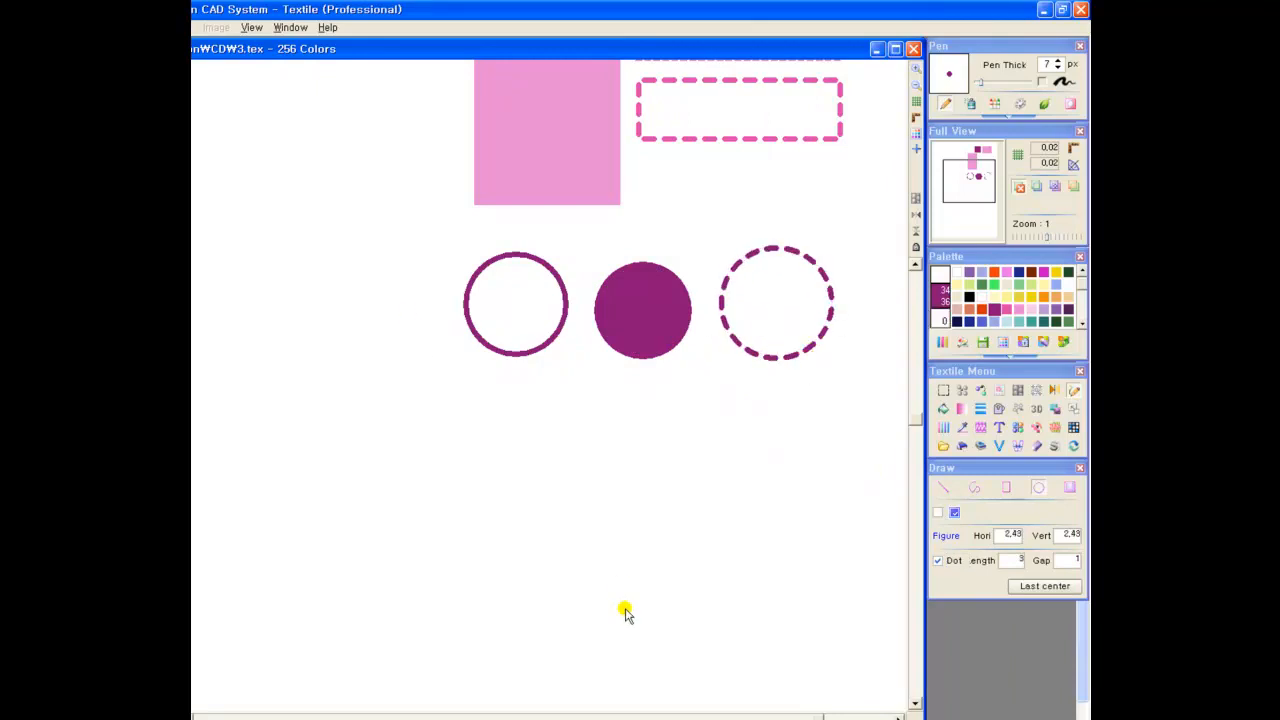
Draw three concentric circle outlines using Last center: light green about 1.97, magenta about 1.43 and yellow about 1 across
click(969, 286)
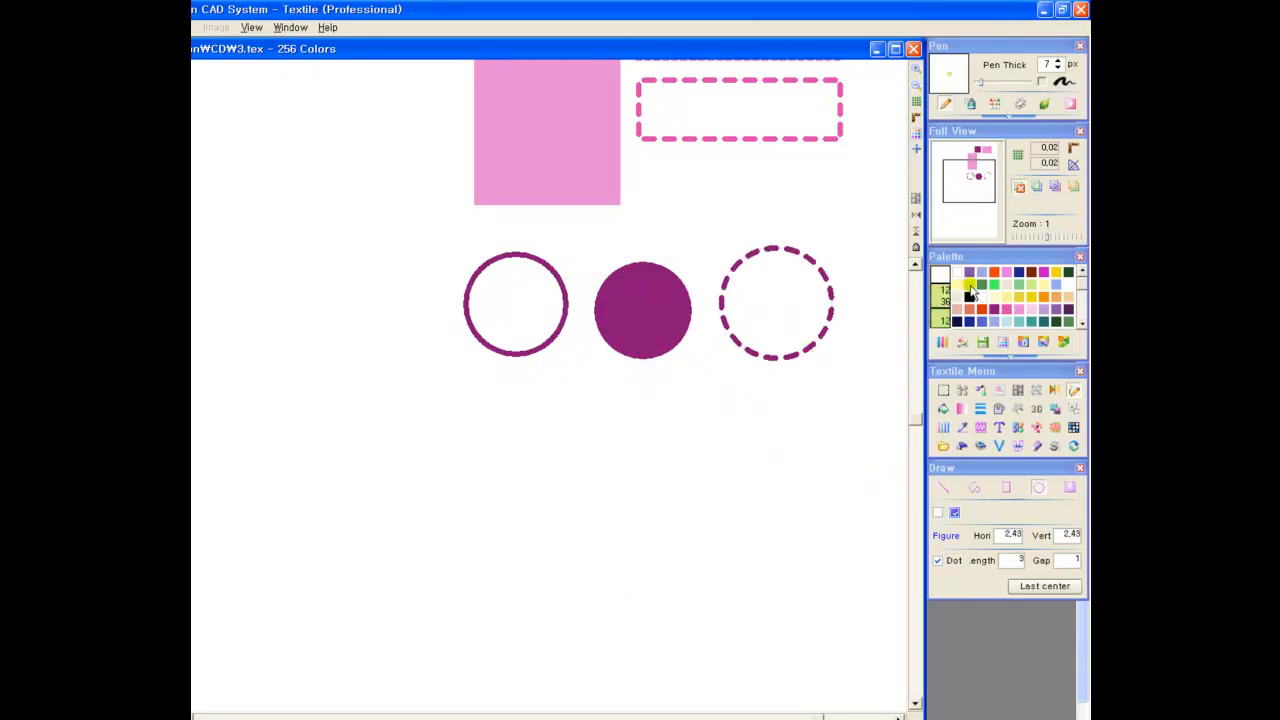
click(942, 562)
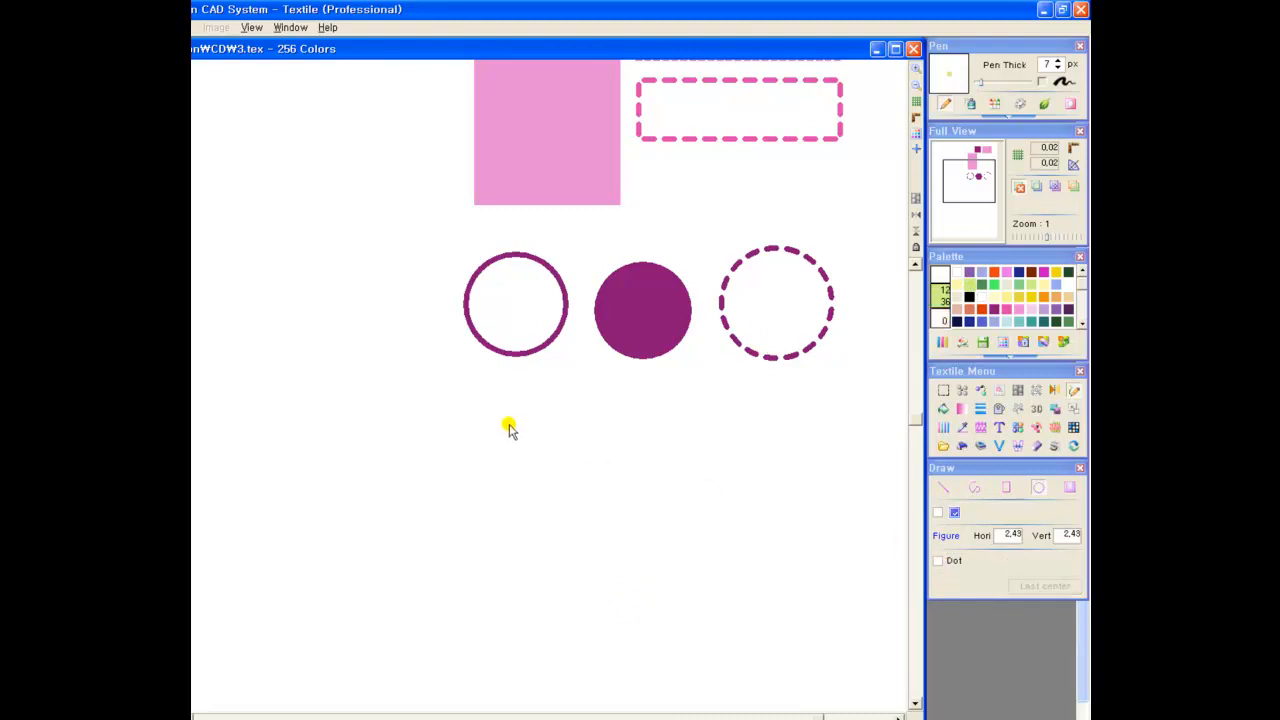
drag(522, 428, 528, 472)
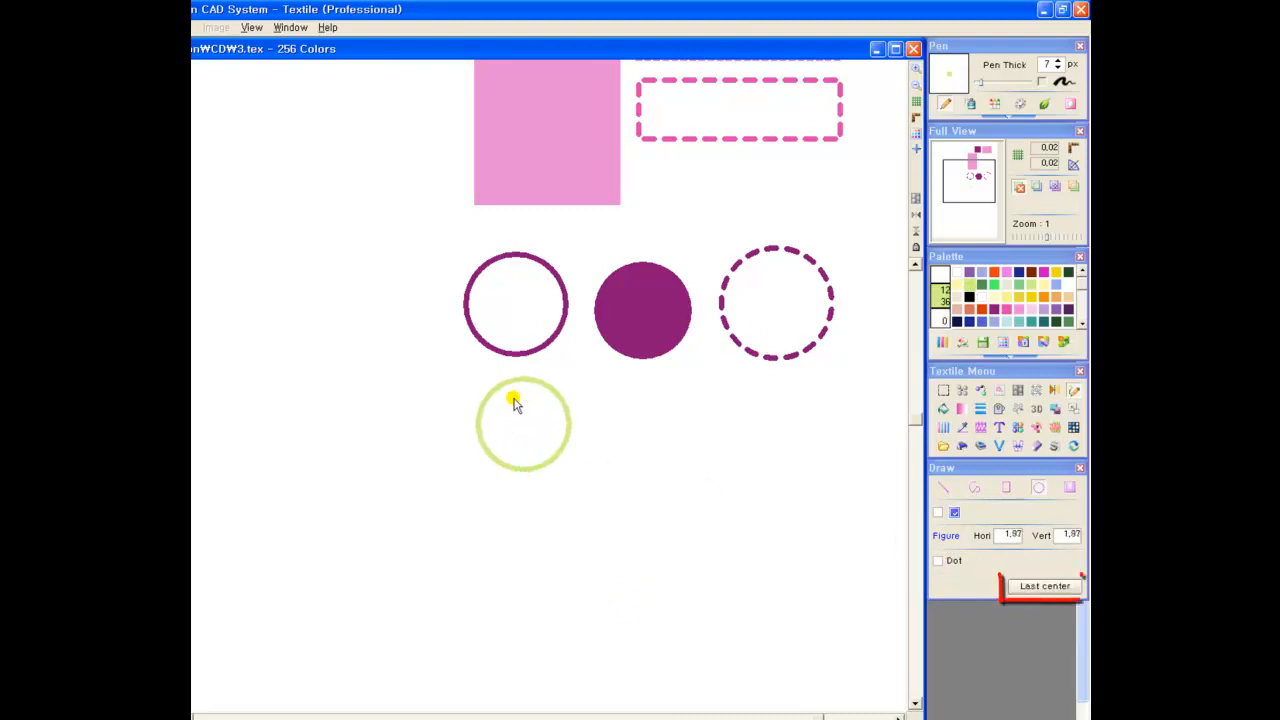
click(1038, 588)
click(1044, 272)
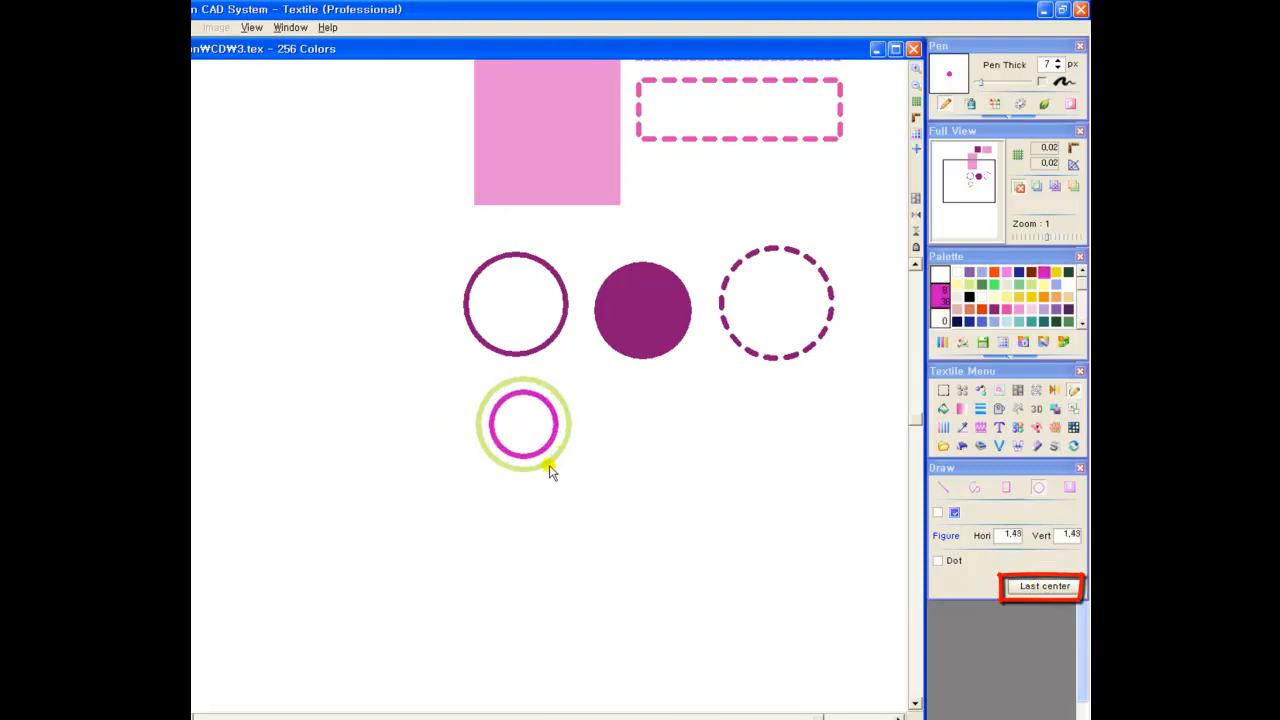
click(1045, 587)
click(1040, 287)
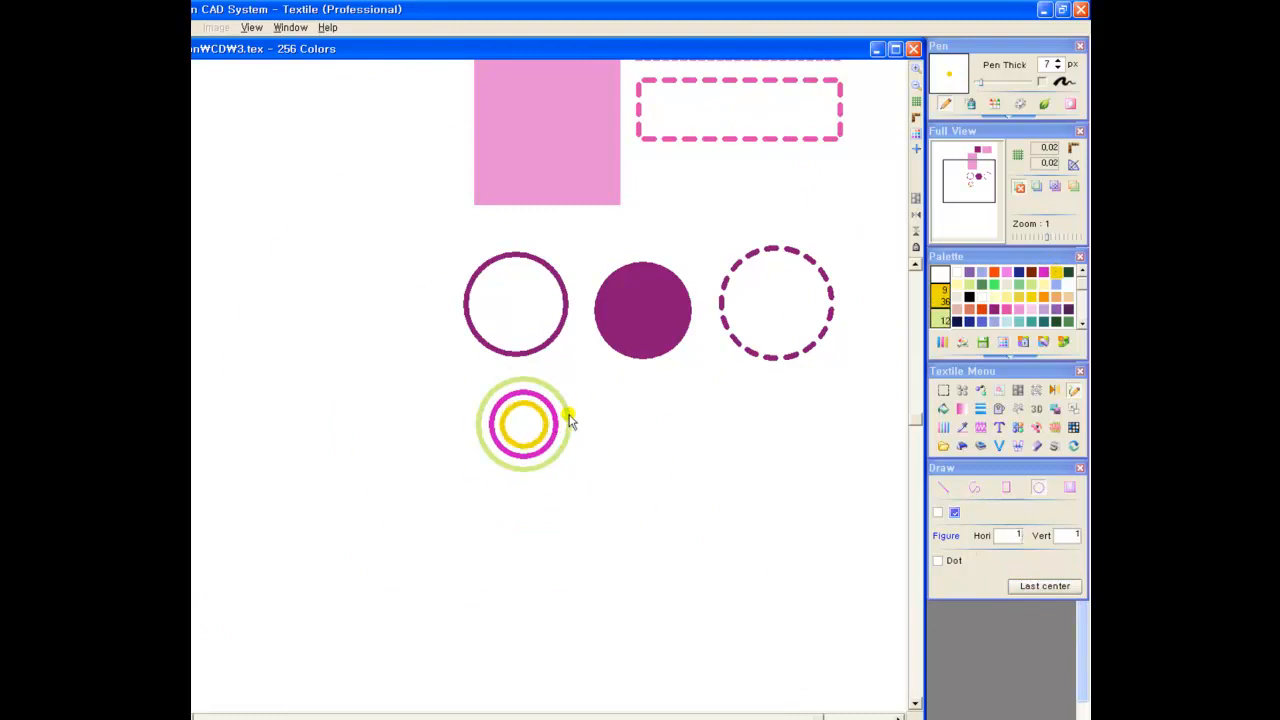
click(548, 460)
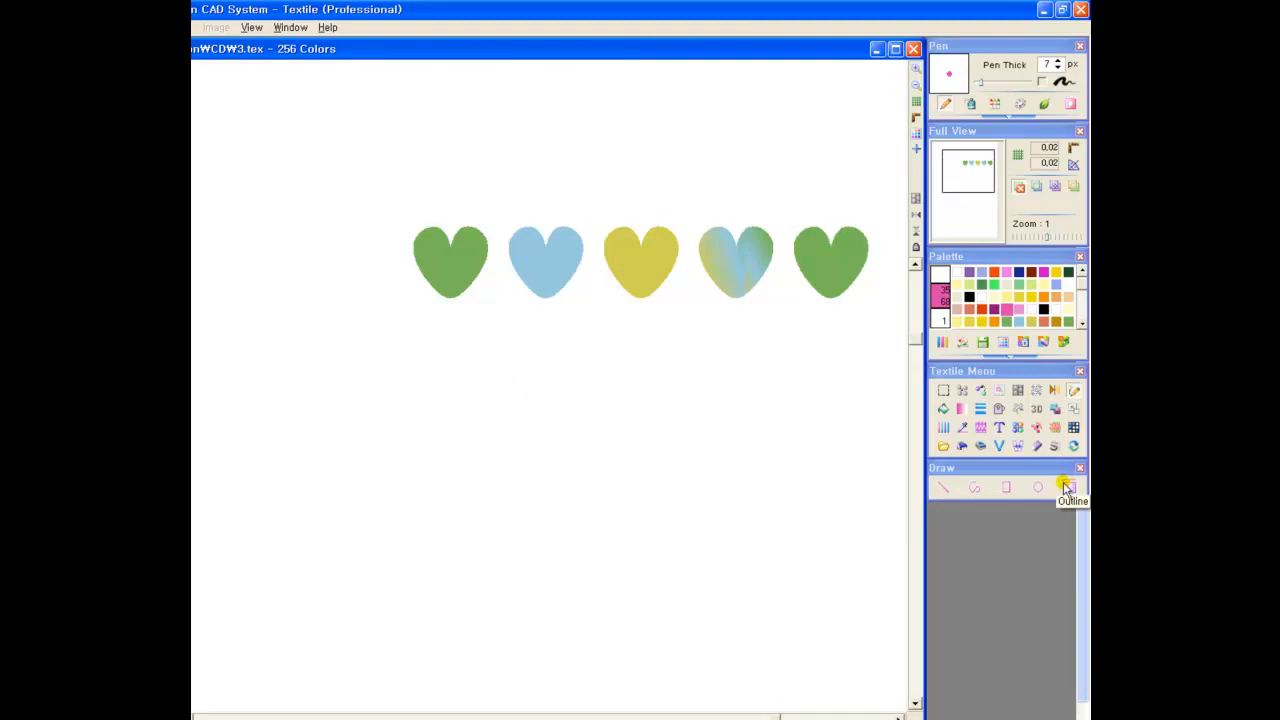
With the Outline tool in dark green, outline the first green heart on its outside and the blue heart on its inside
click(1067, 487)
click(1068, 273)
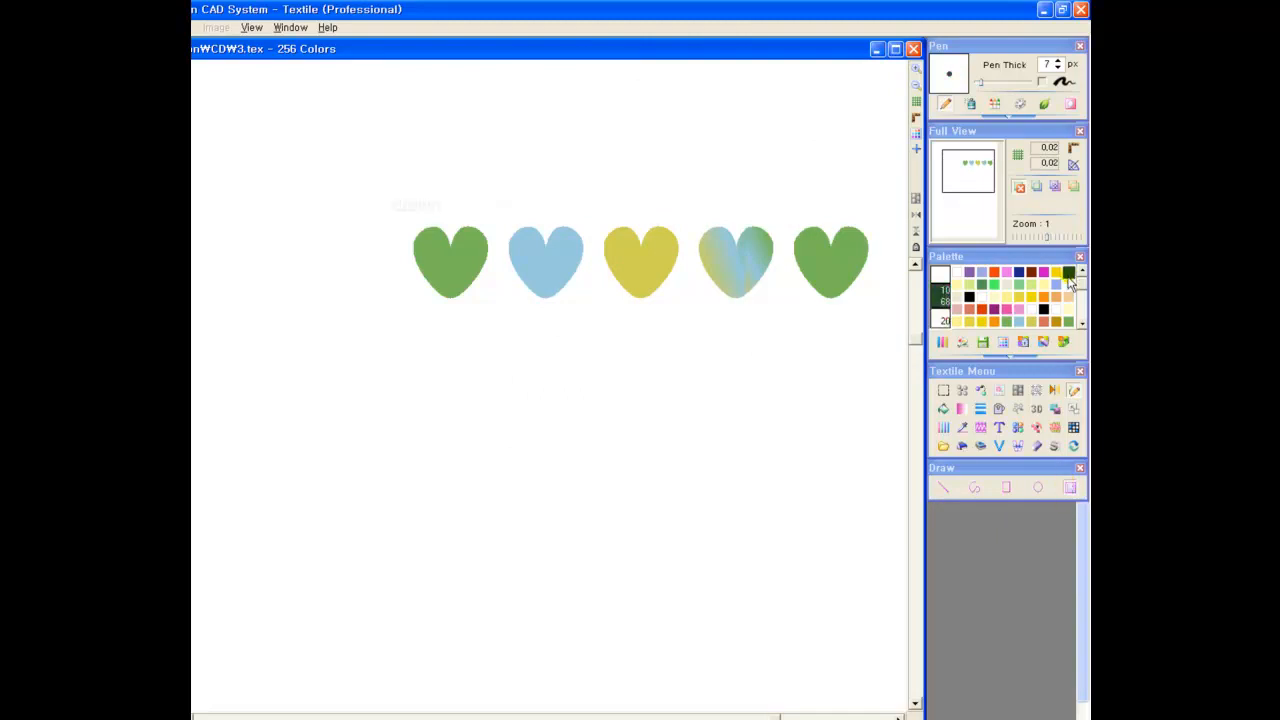
click(452, 240)
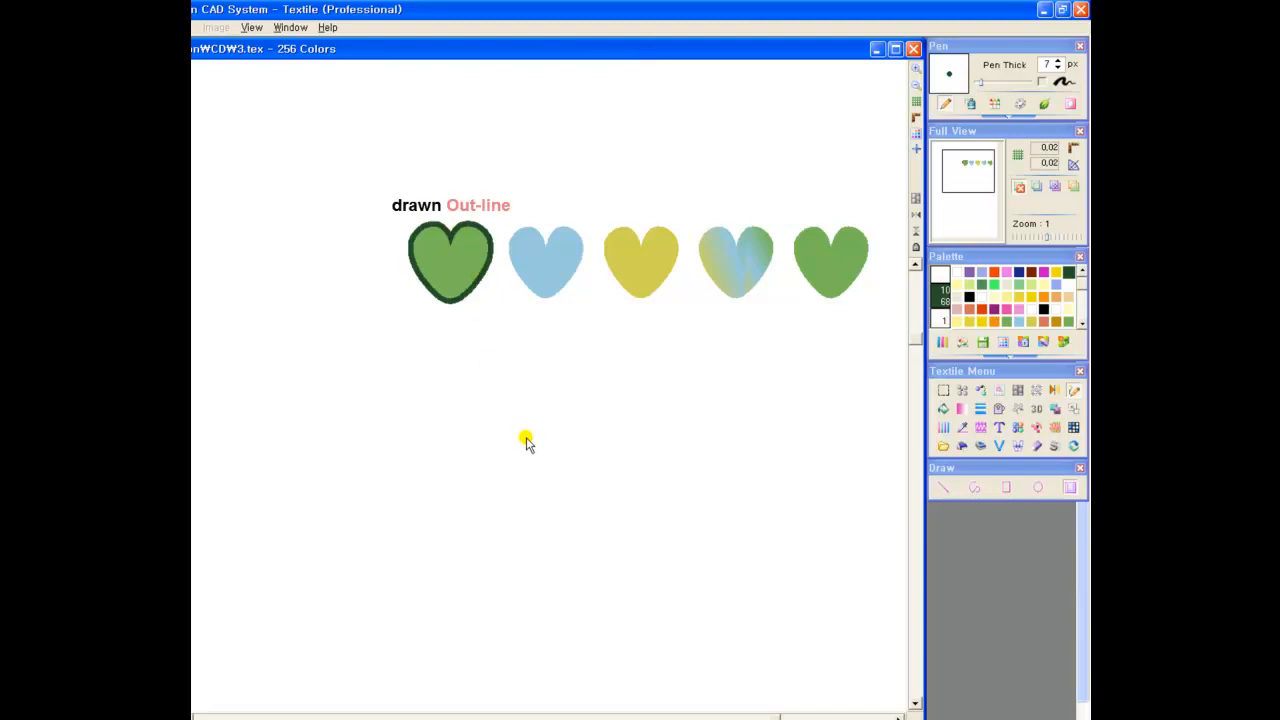
click(552, 265)
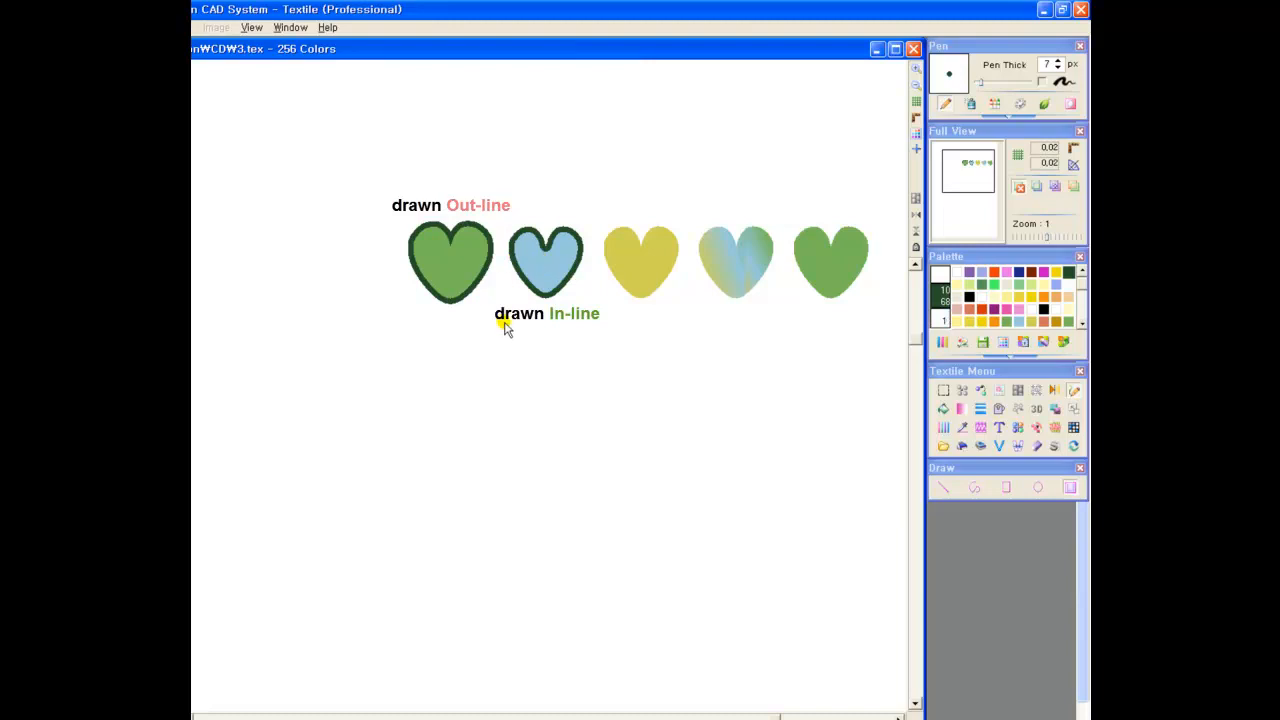
Draw three overlapping filled rectangles below the hearts: magenta about 2.57 by 1.89, orange-red, and yellow about 2.44 by 1.3
click(1016, 390)
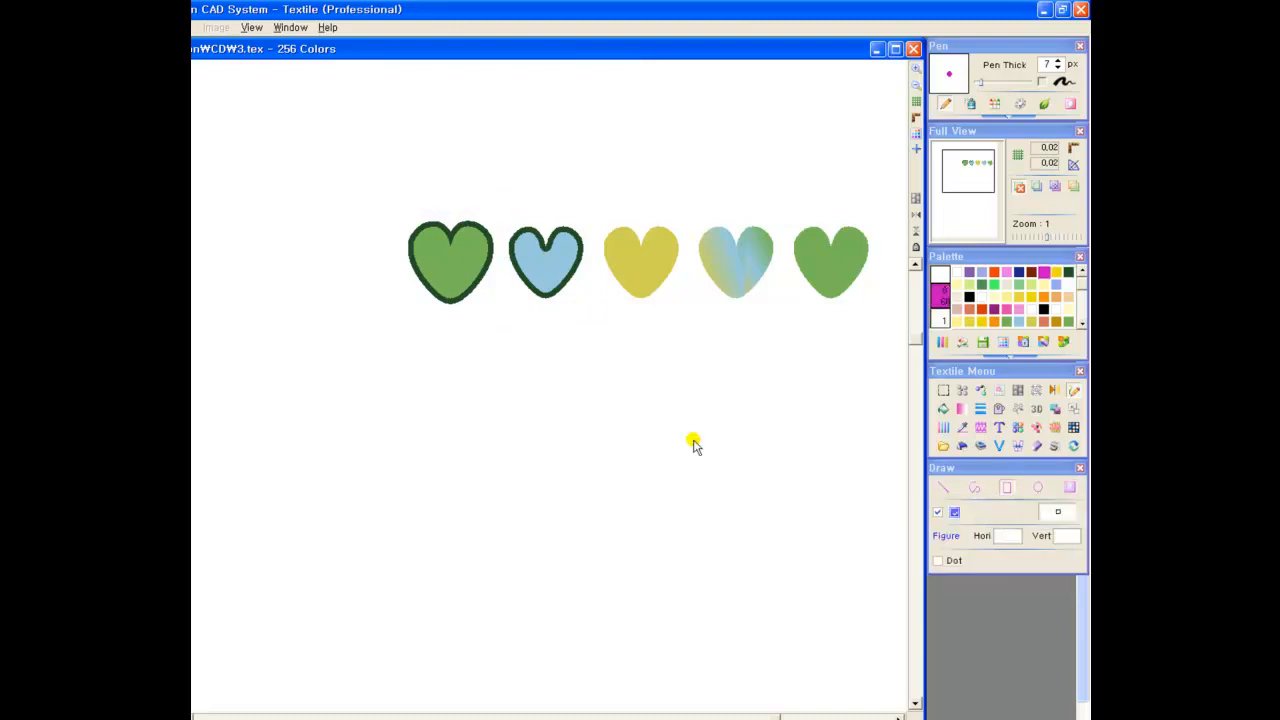
drag(506, 368, 630, 458)
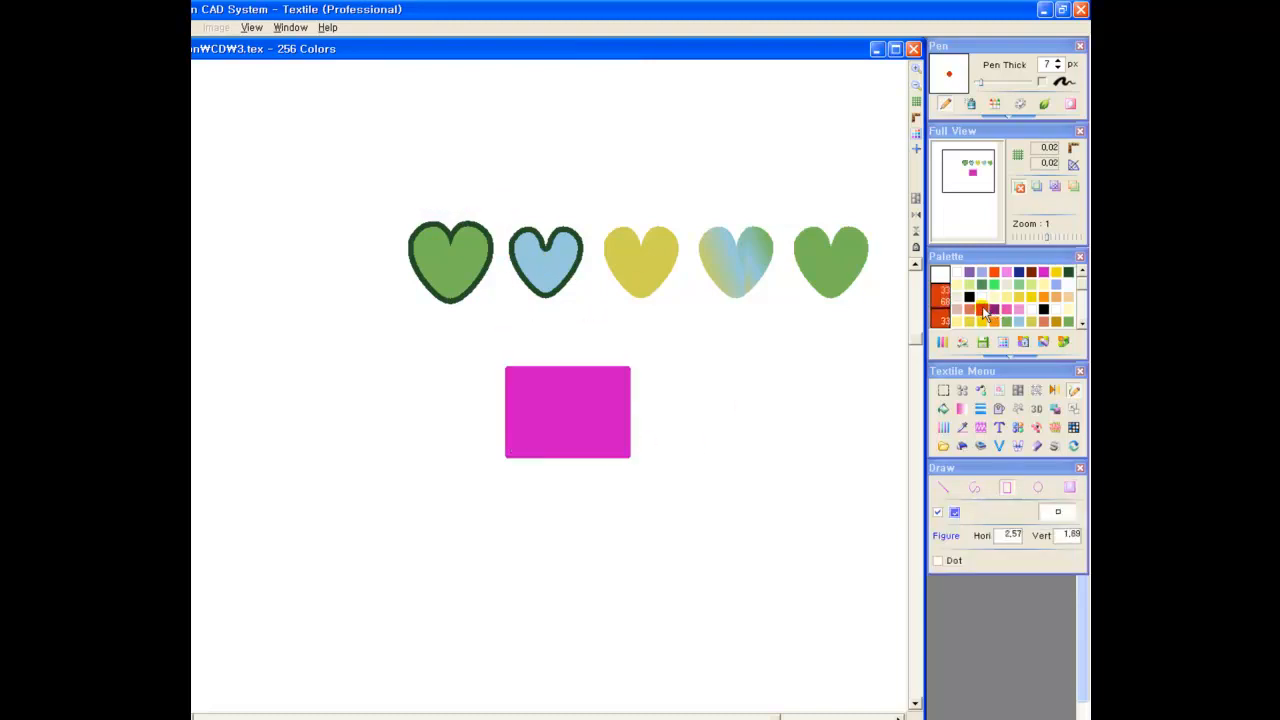
drag(600, 350, 772, 456)
click(528, 398)
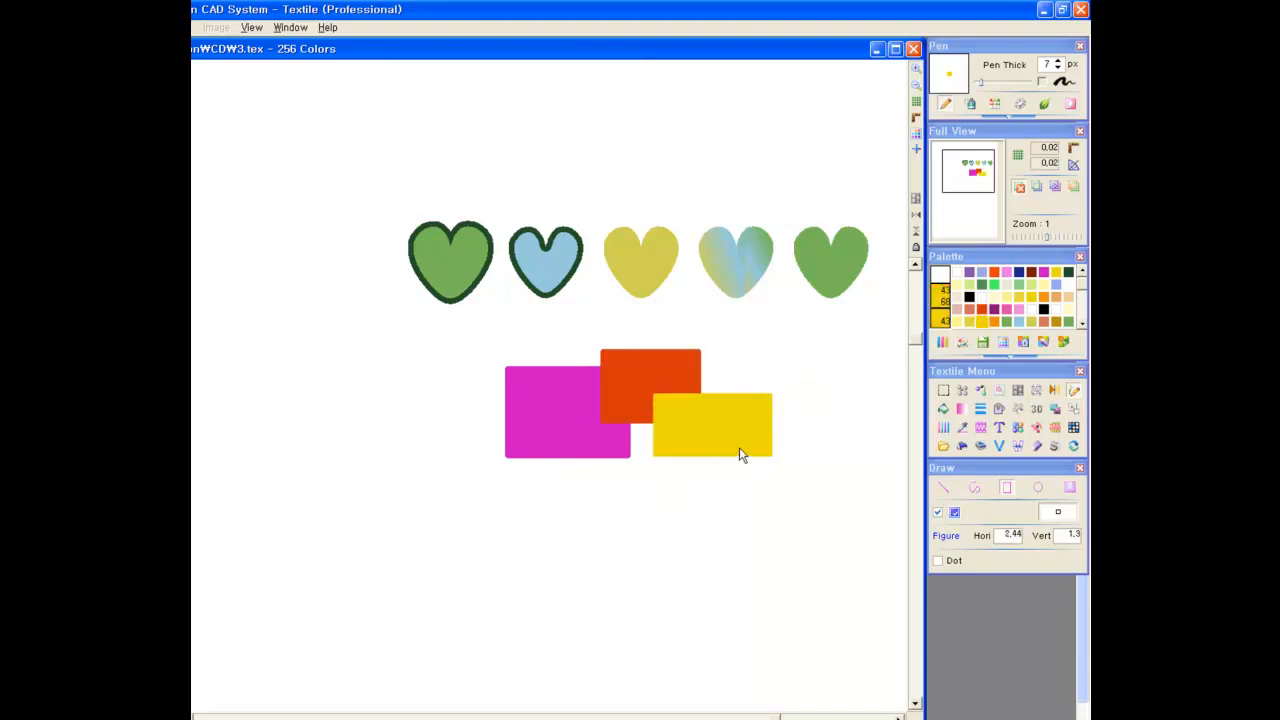
Outline the joined rectangles on the outside in dark blue, and the magenta and yellow ones on the inside in light blue
click(1019, 272)
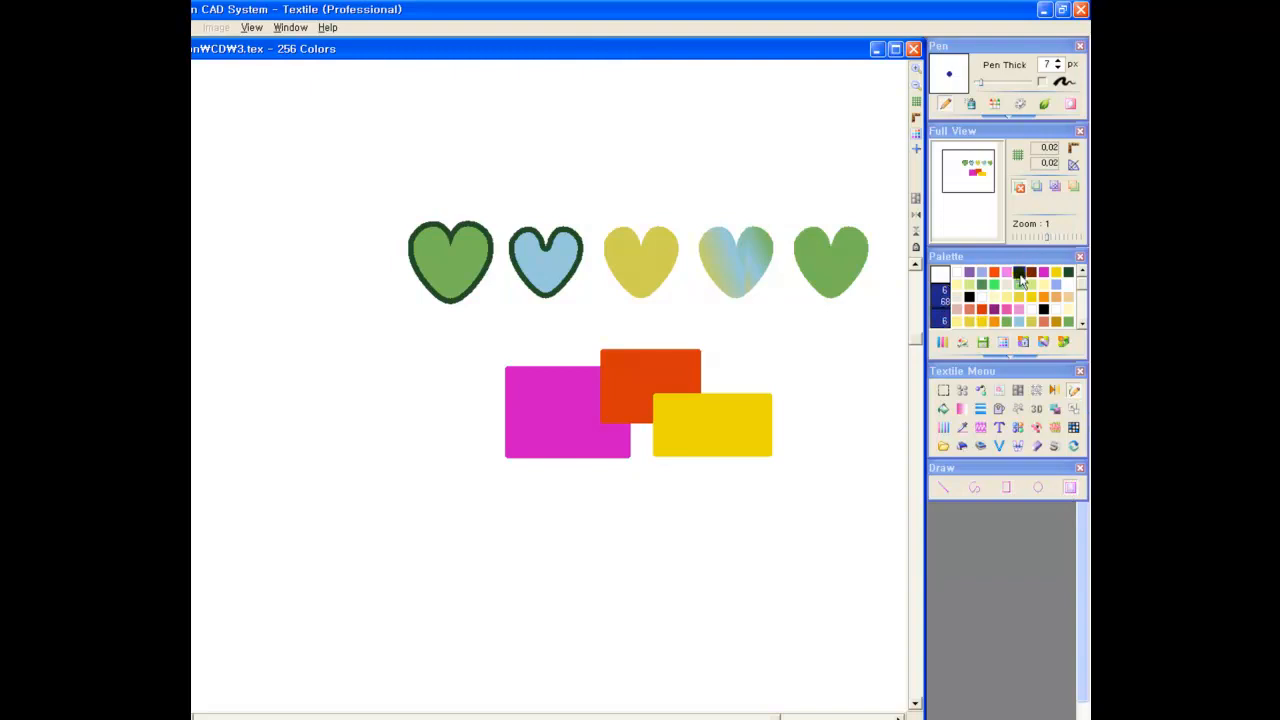
click(641, 448)
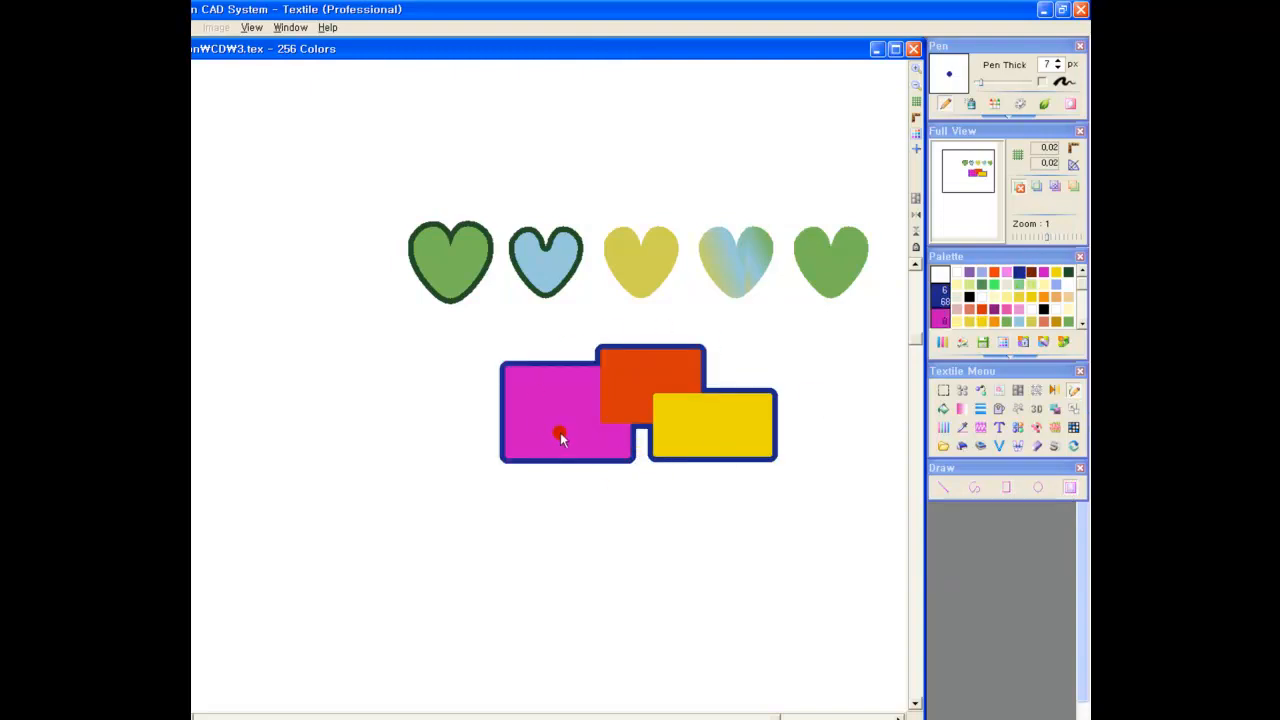
click(1019, 320)
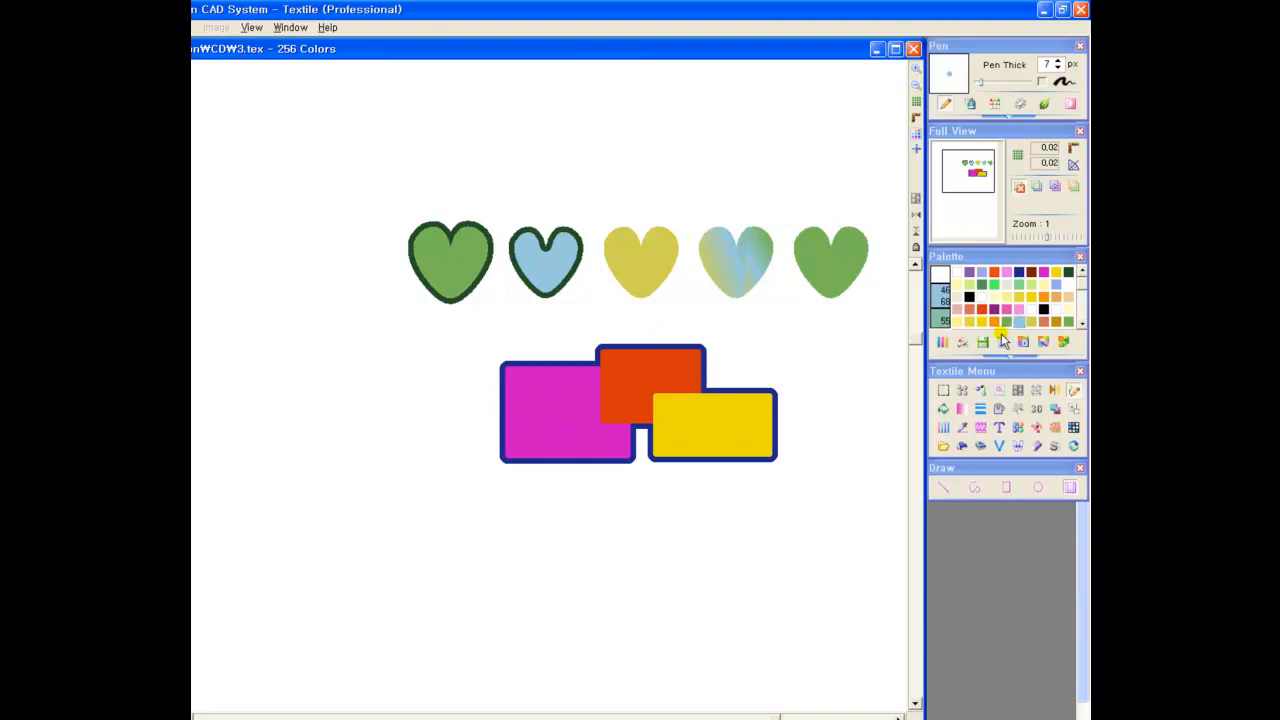
click(572, 428)
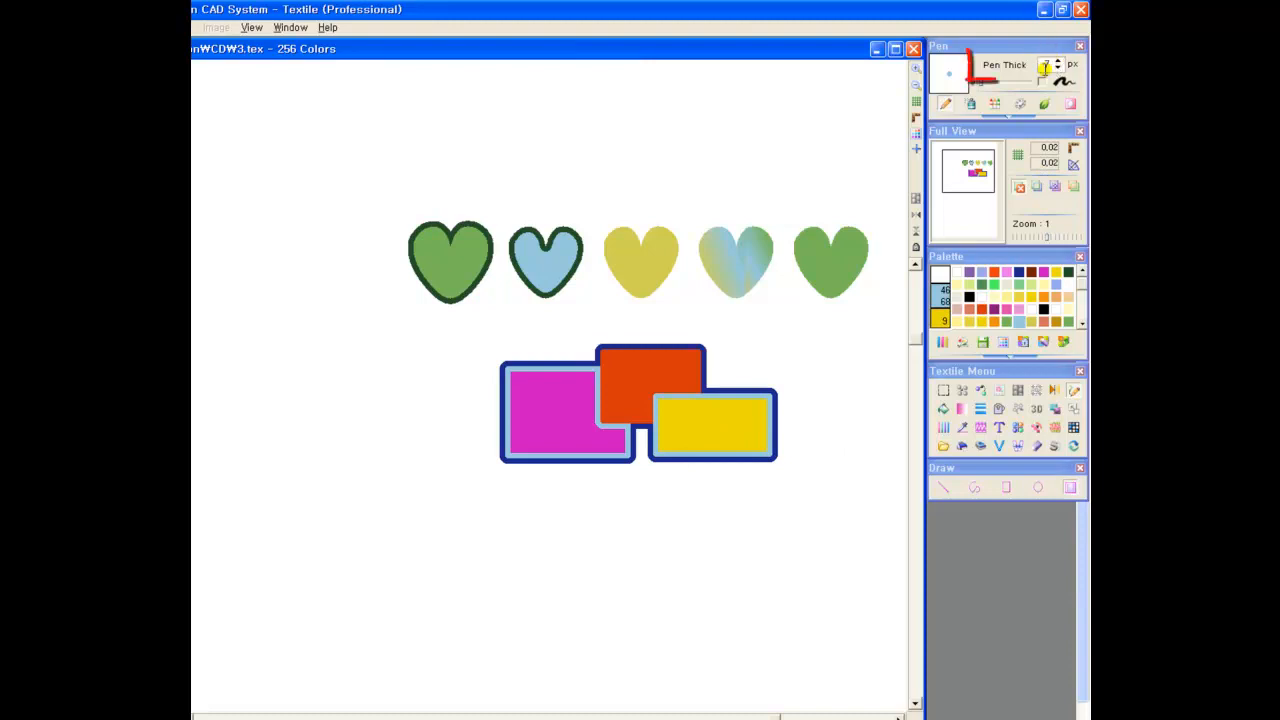
Outline the yellow heart in salmon with a 15 px pen and the multicoloured heart in salmon with a 3 px pen
double_click(1046, 66)
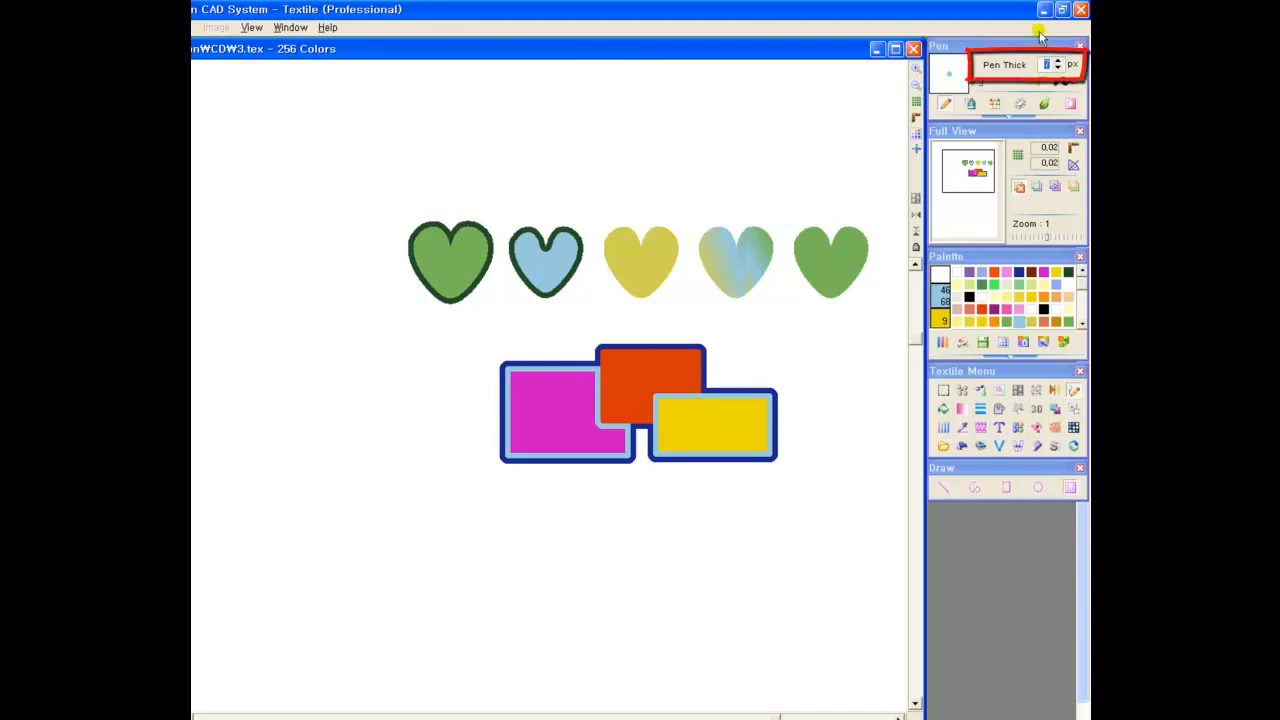
click(1044, 322)
click(597, 252)
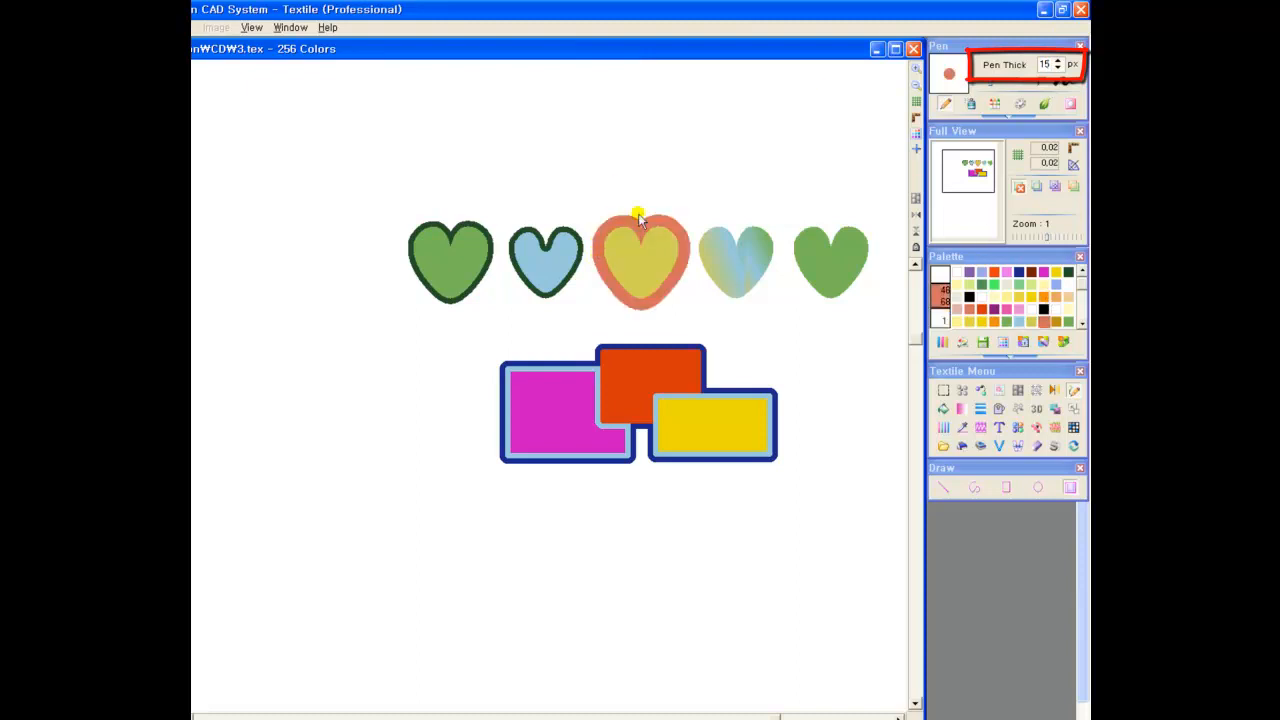
double_click(1046, 64)
text(3)
click(736, 231)
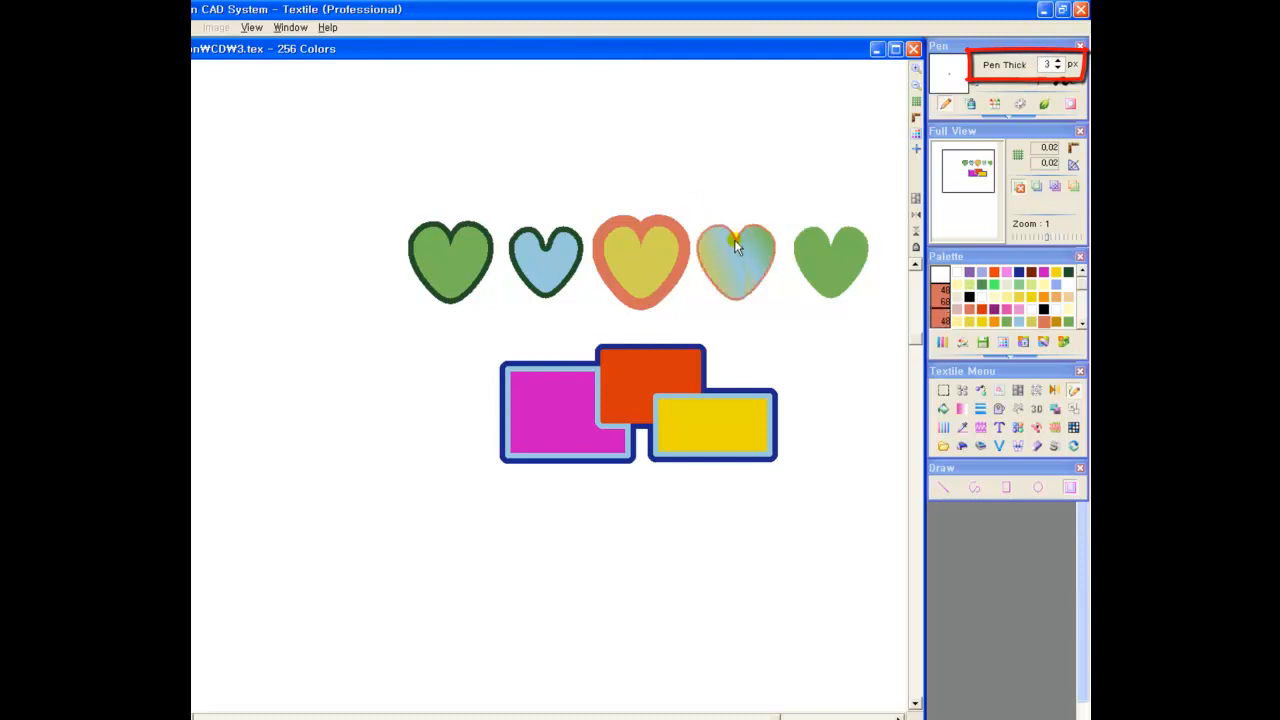